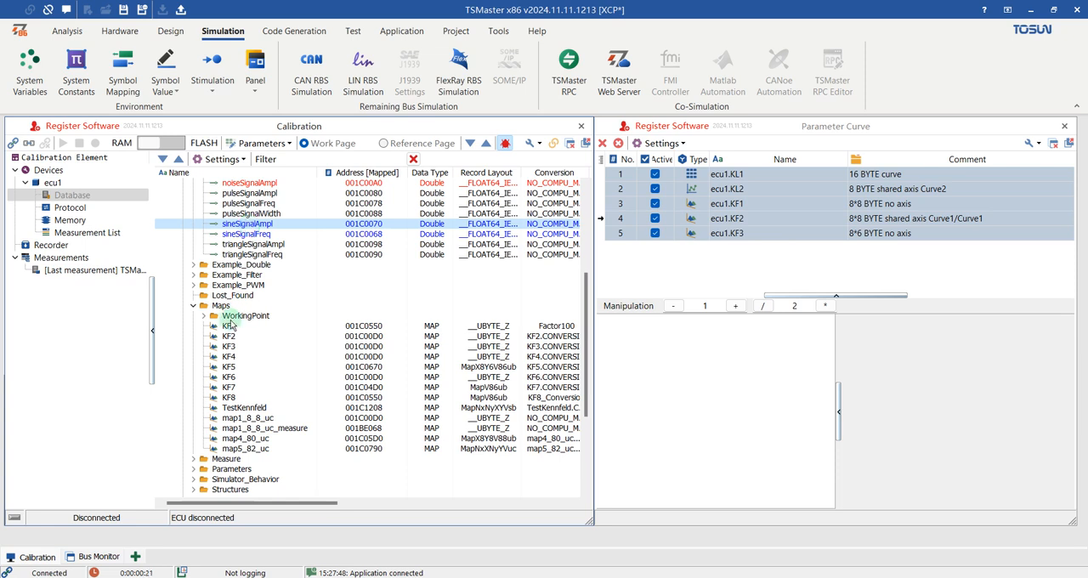
Step: Examine ecu1's memory configuration, including the actions available for the ecu1_cache image and the checksum, page switch and page identifier settings
scroll(227, 327, up, 6)
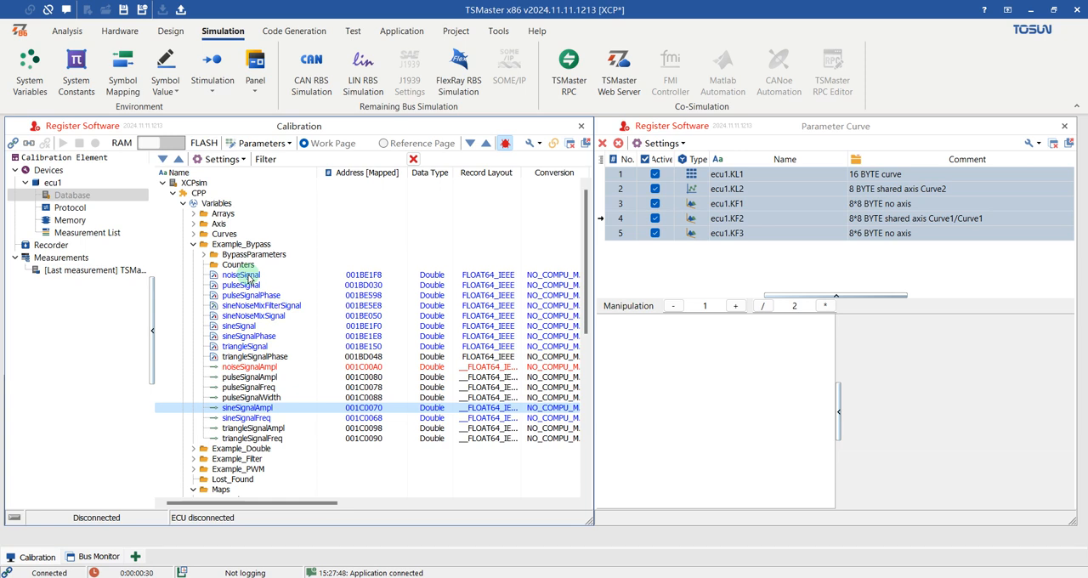
click(71, 221)
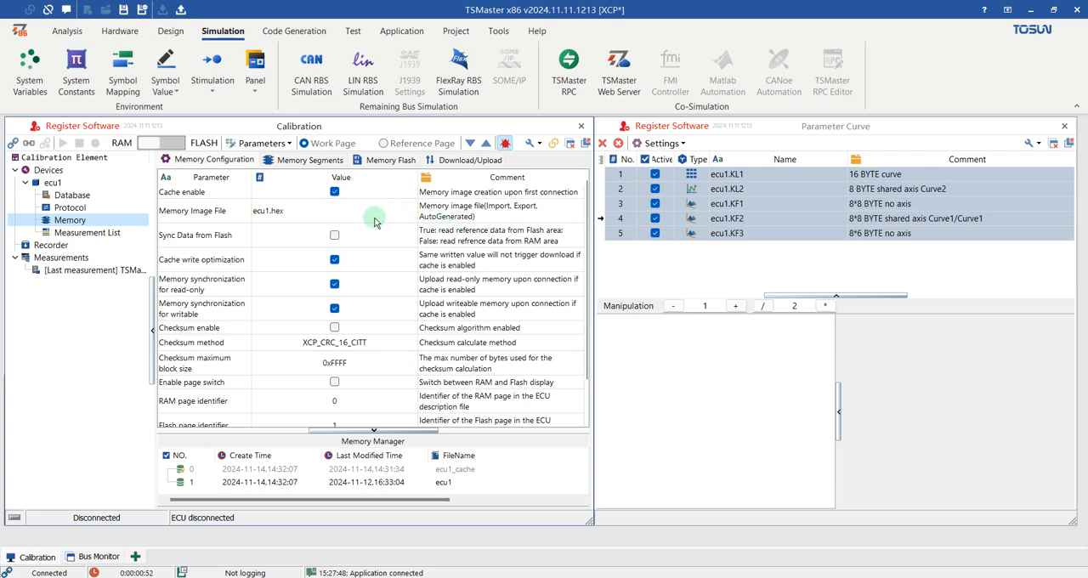
right_click(287, 473)
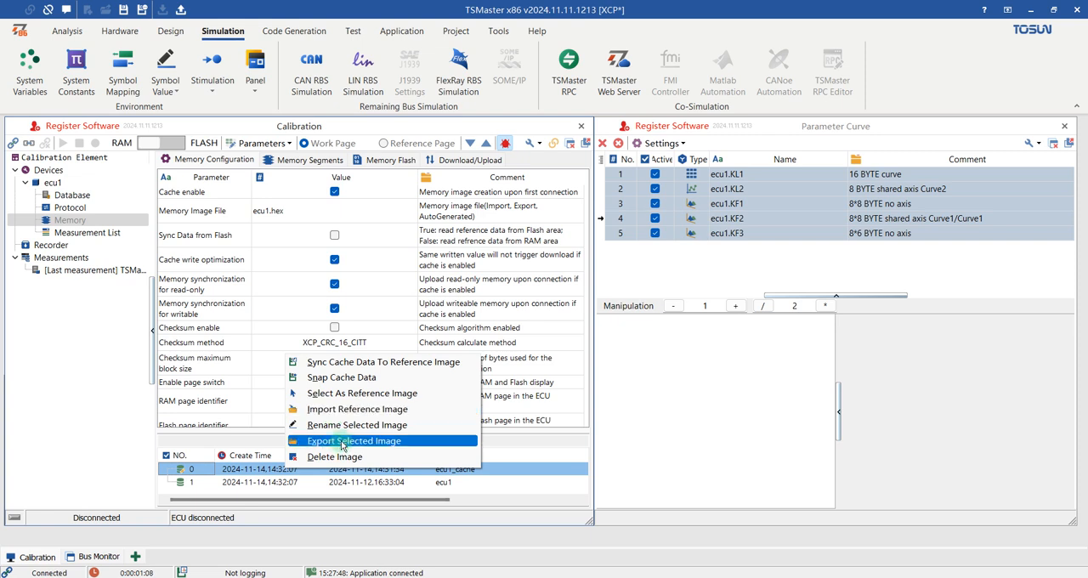
click(261, 474)
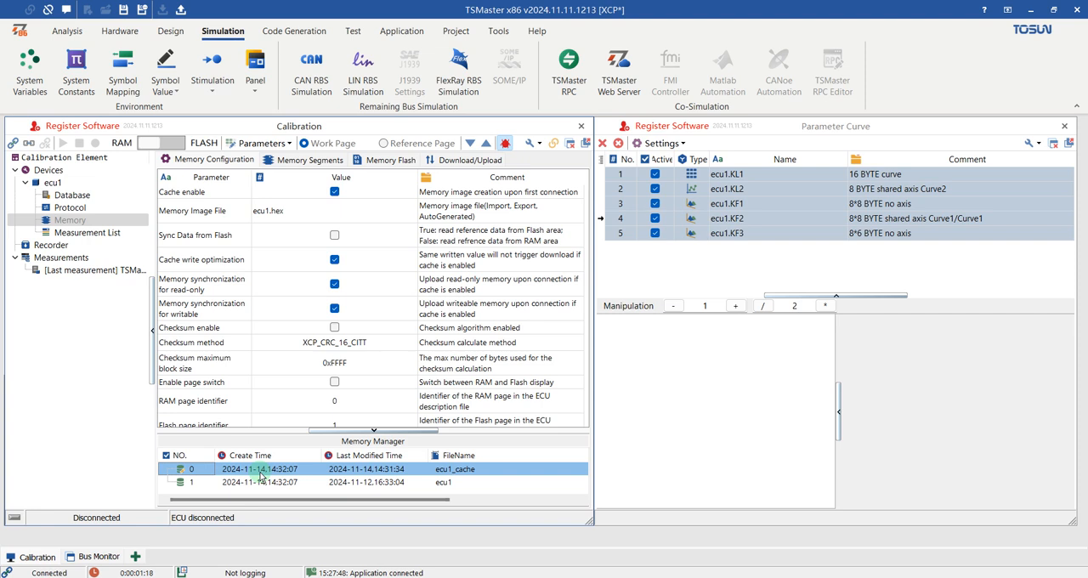
right_click(260, 477)
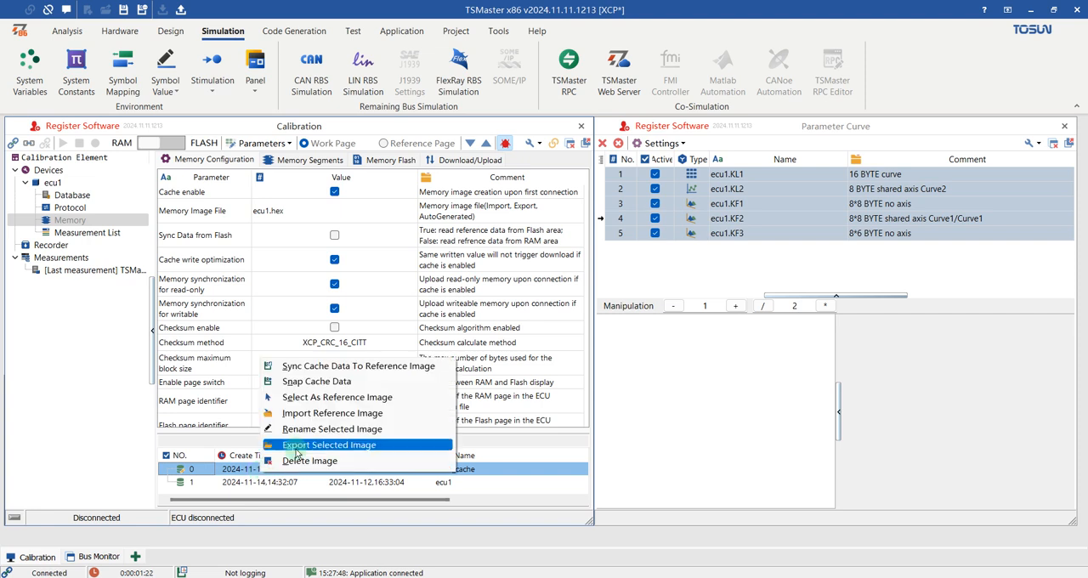
click(244, 473)
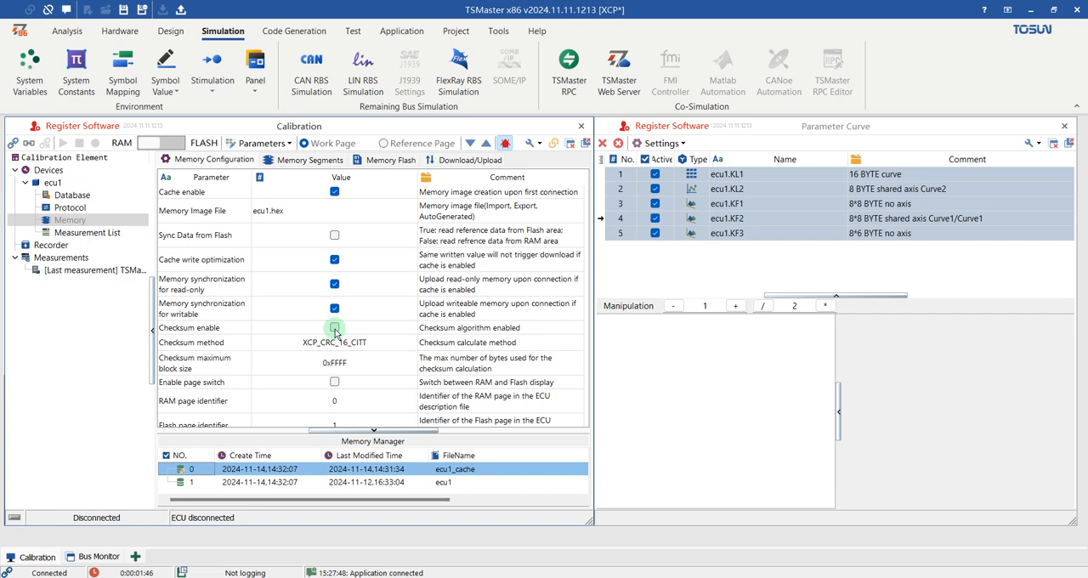
scroll(335, 332, down, 1)
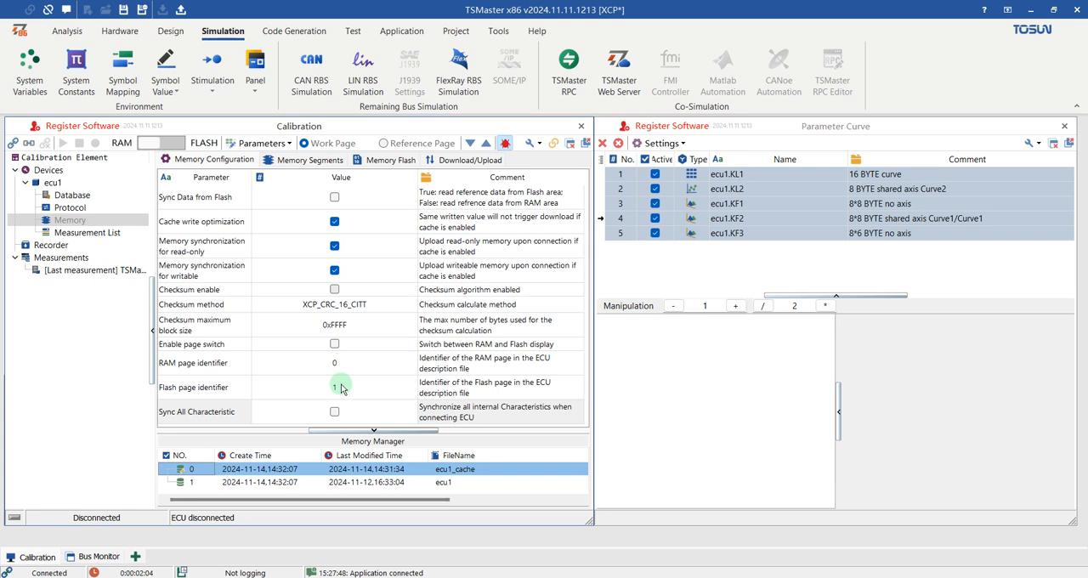
click(338, 365)
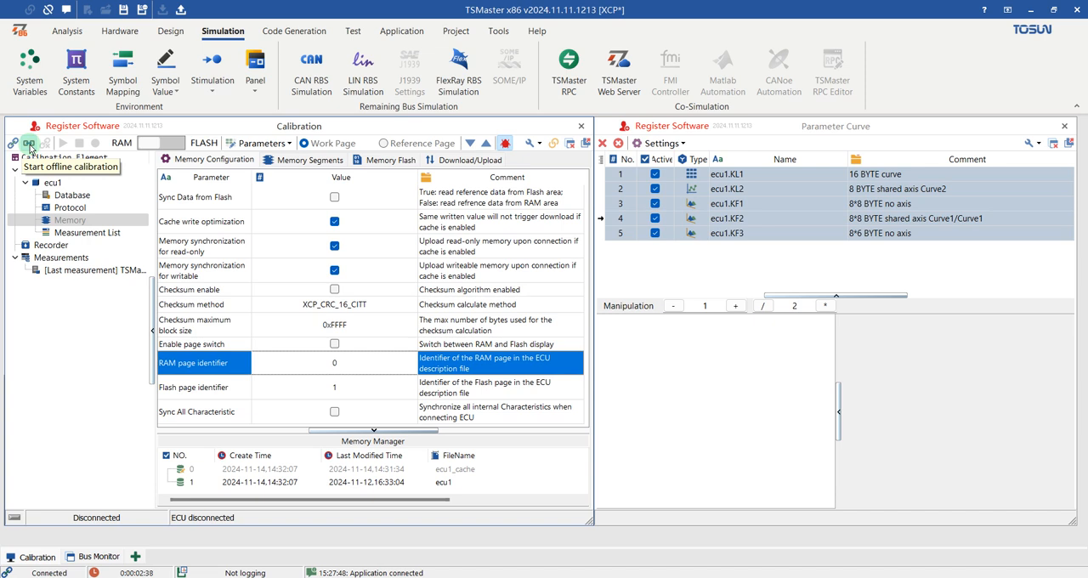
Step: Start offline calibration and add pulseSignalAmpl from ecu1's Example_Bypass variables to the existing Stimulation window
click(30, 146)
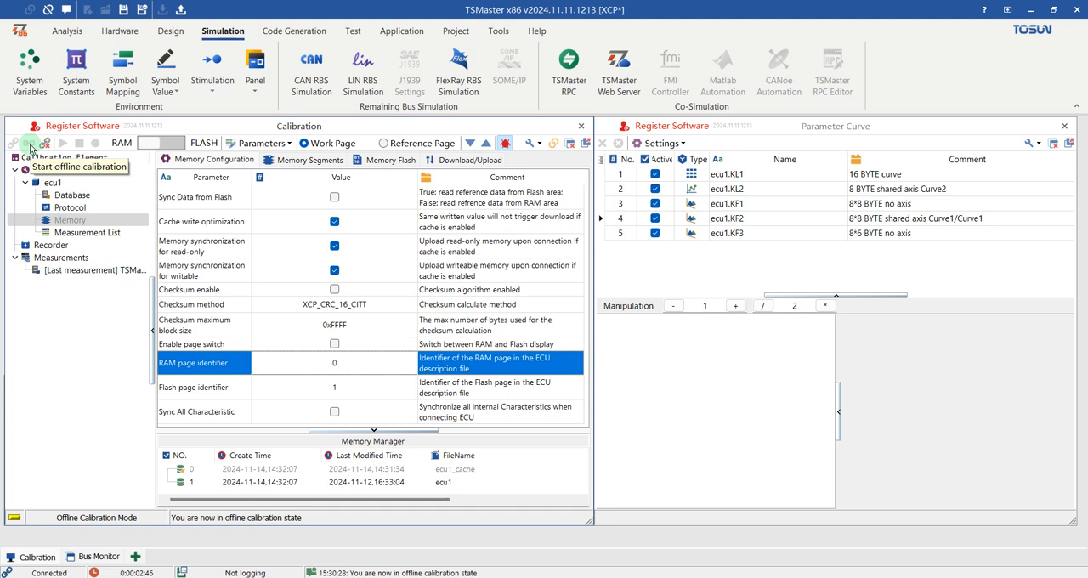
click(67, 197)
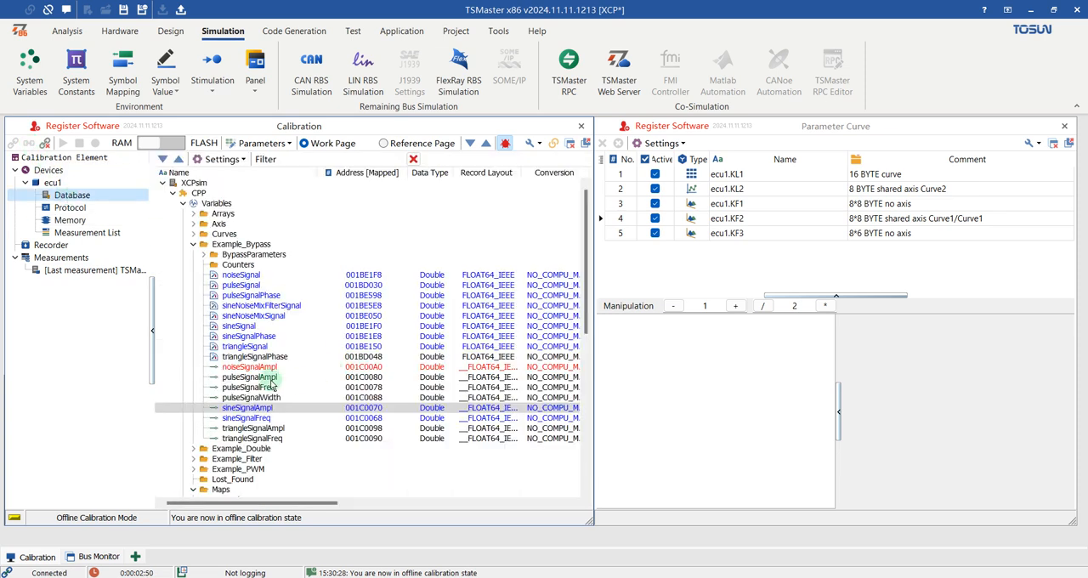
click(244, 370)
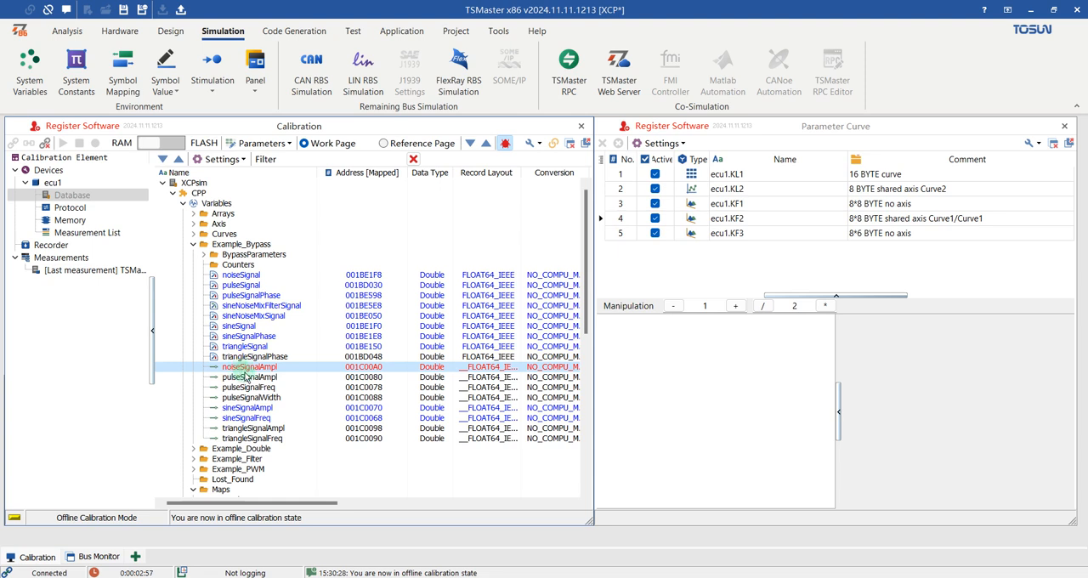
right_click(246, 371)
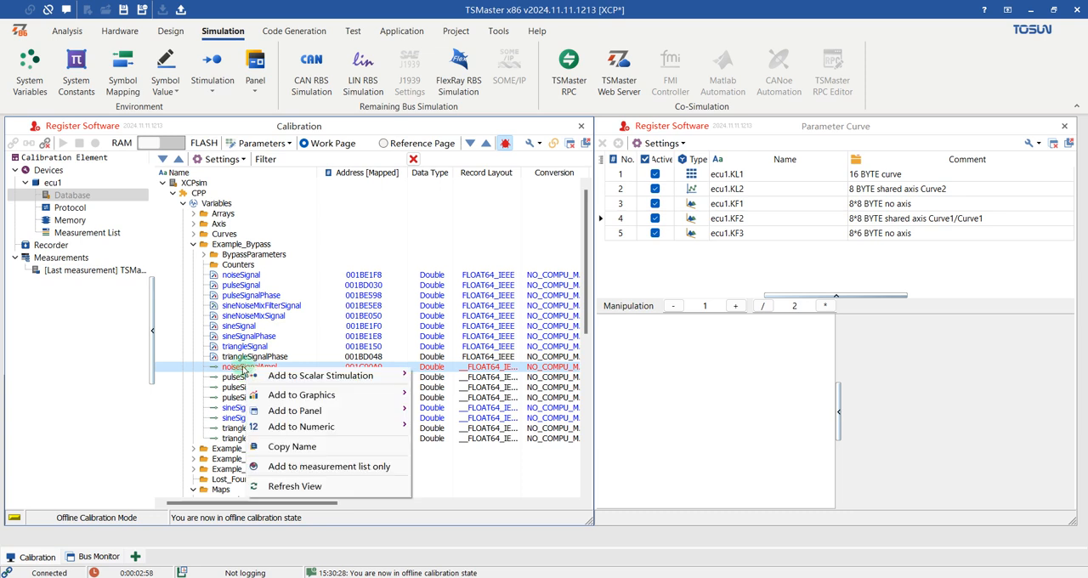
mouse_move(357, 378)
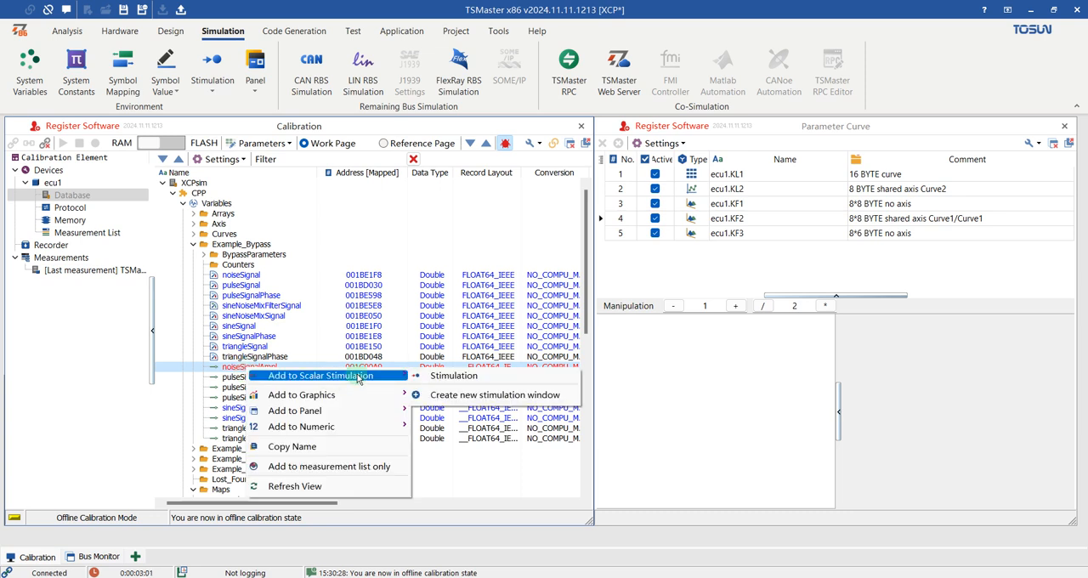
click(246, 378)
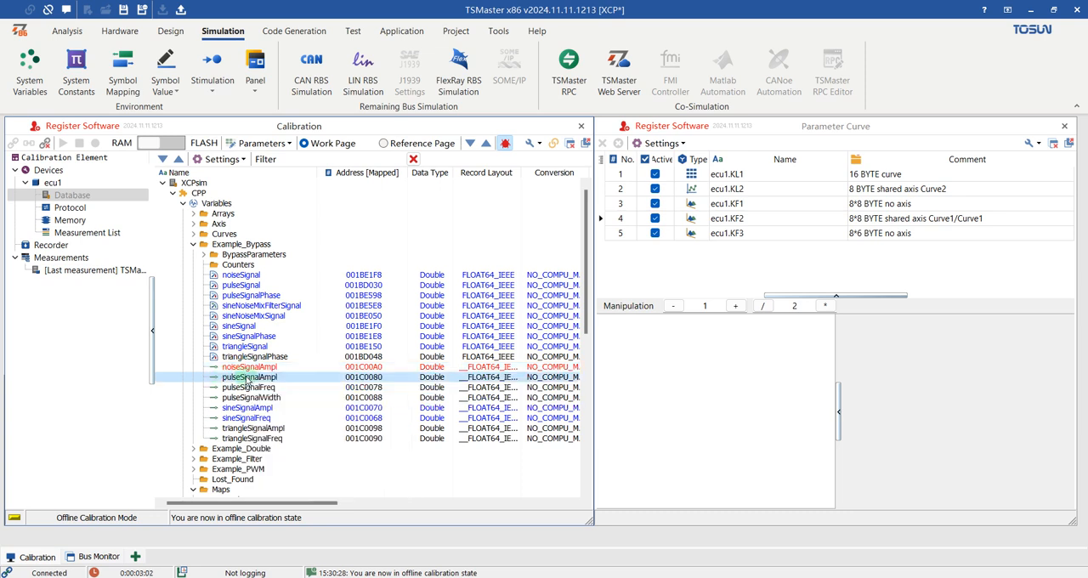
right_click(246, 378)
mouse_move(349, 384)
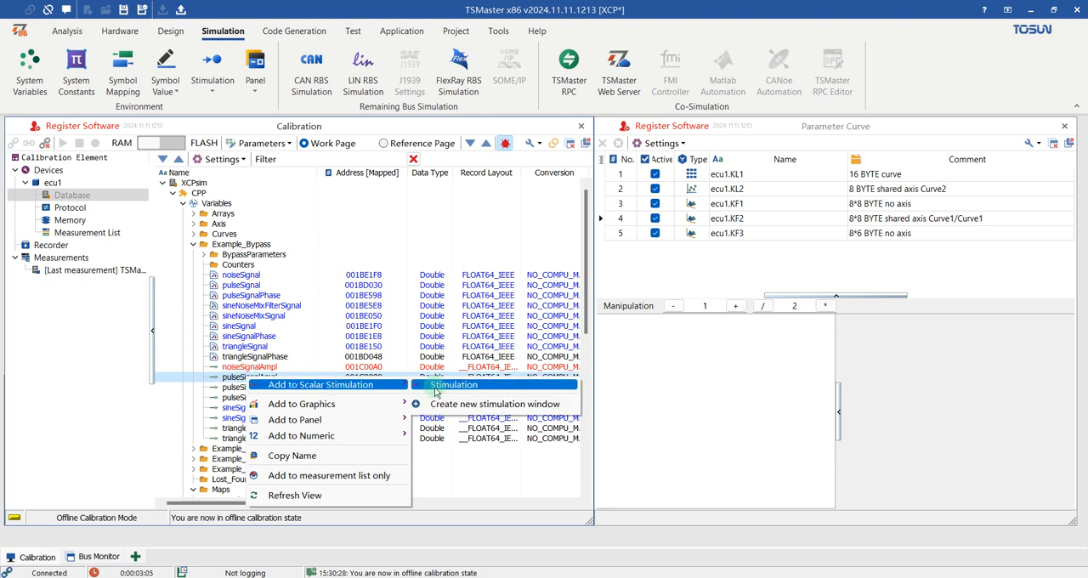
click(435, 392)
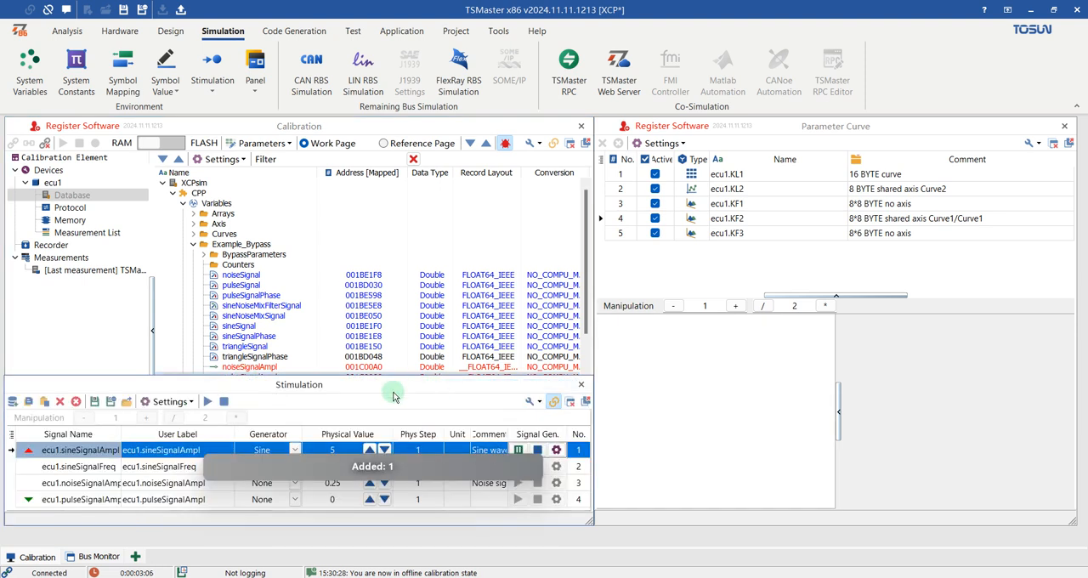
Step: Add the curve KL3 from the Curves group of the ecu1 database to the existing Parameter Curve window
click(309, 364)
click(259, 376)
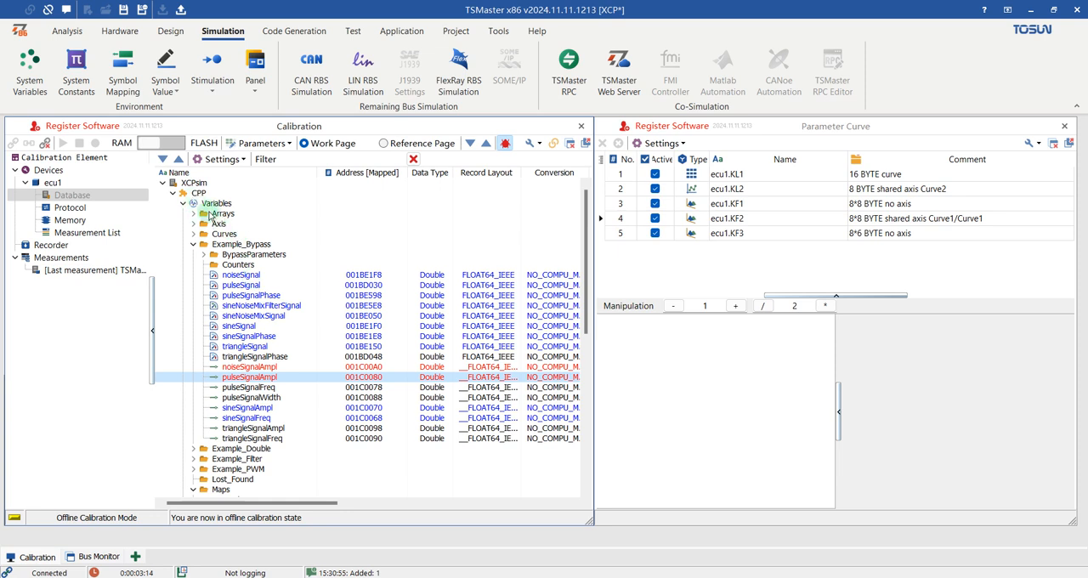
click(194, 234)
click(226, 246)
click(229, 255)
click(232, 264)
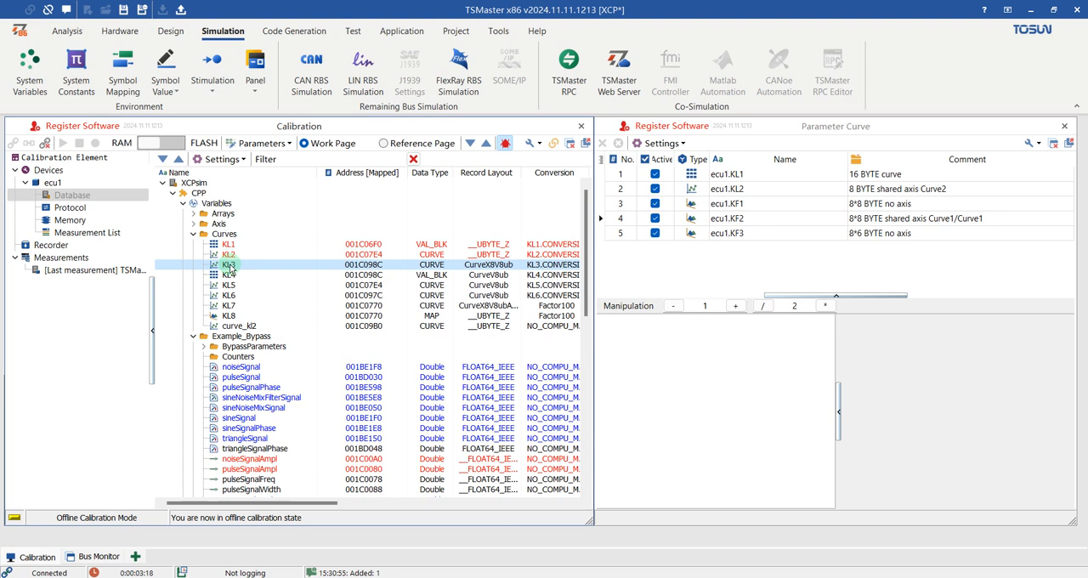
right_click(231, 266)
mouse_move(328, 275)
click(442, 274)
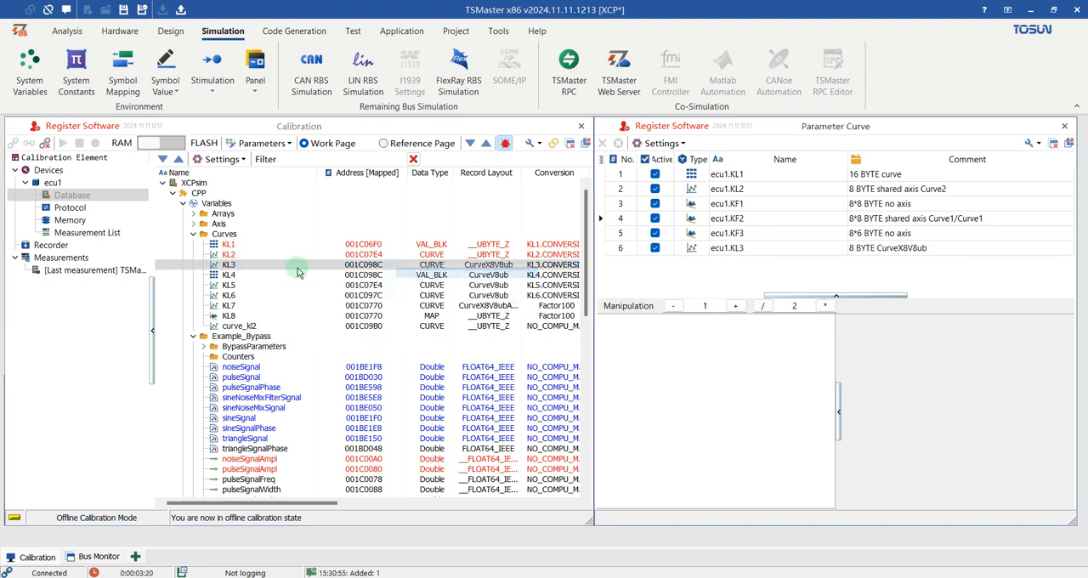
Step: Collapse the Curves and Example_Bypass groups and add the map KF4 from the Maps group to the Parameter Curve window
click(193, 234)
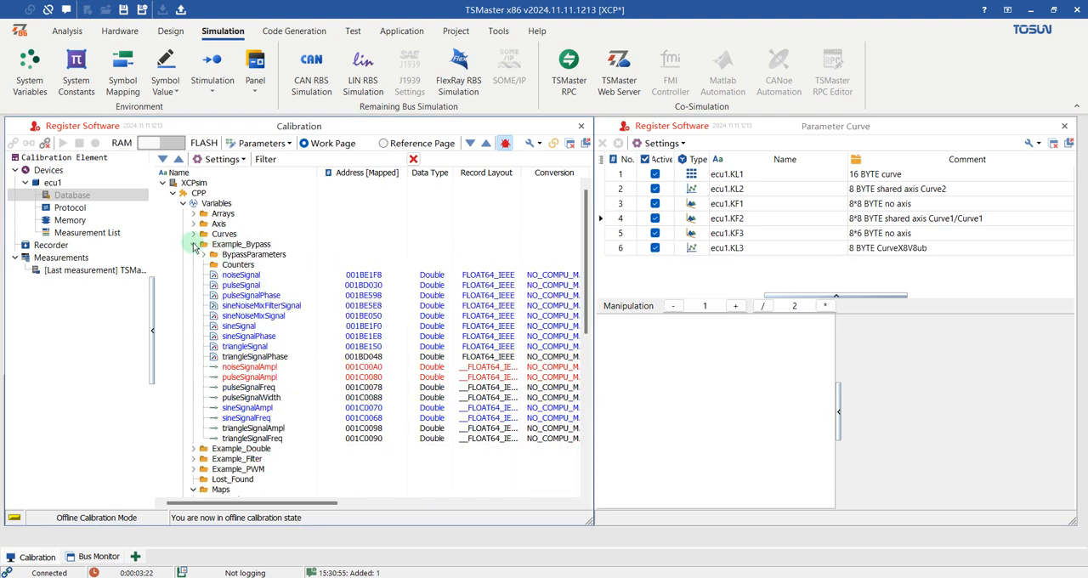
click(193, 244)
click(228, 316)
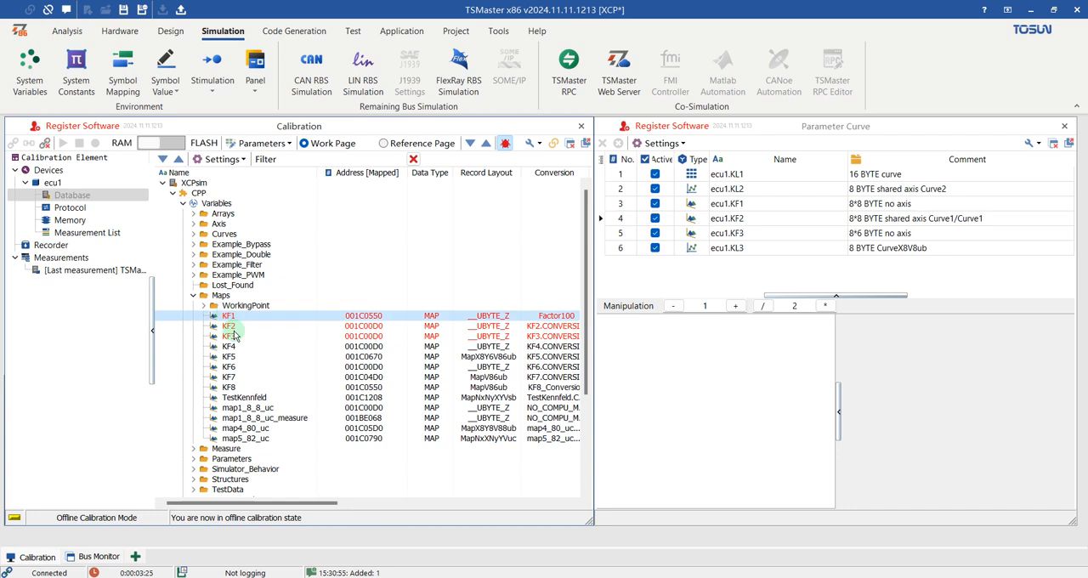
click(231, 336)
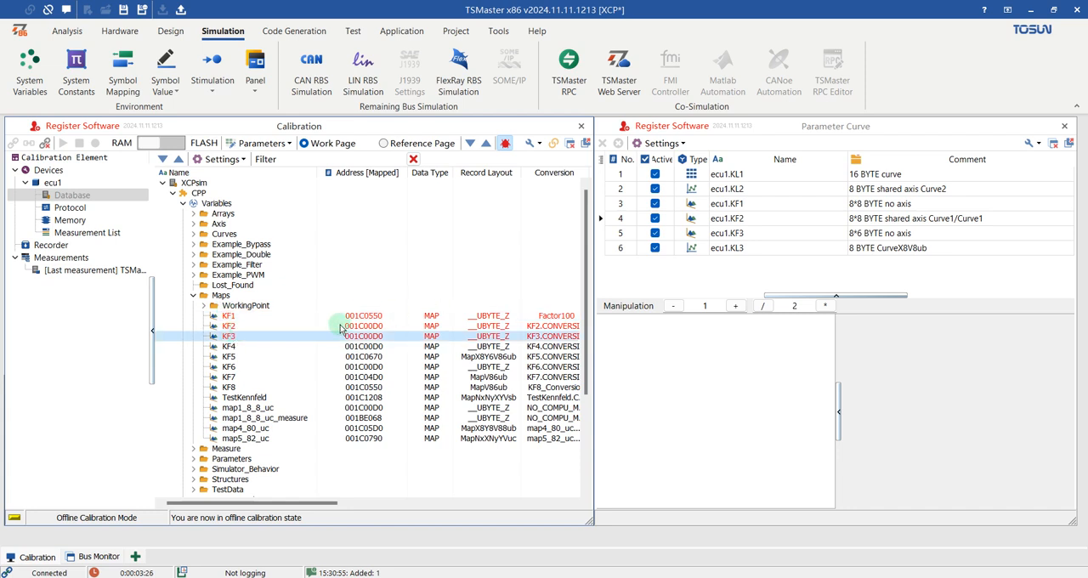
click(228, 347)
right_click(228, 347)
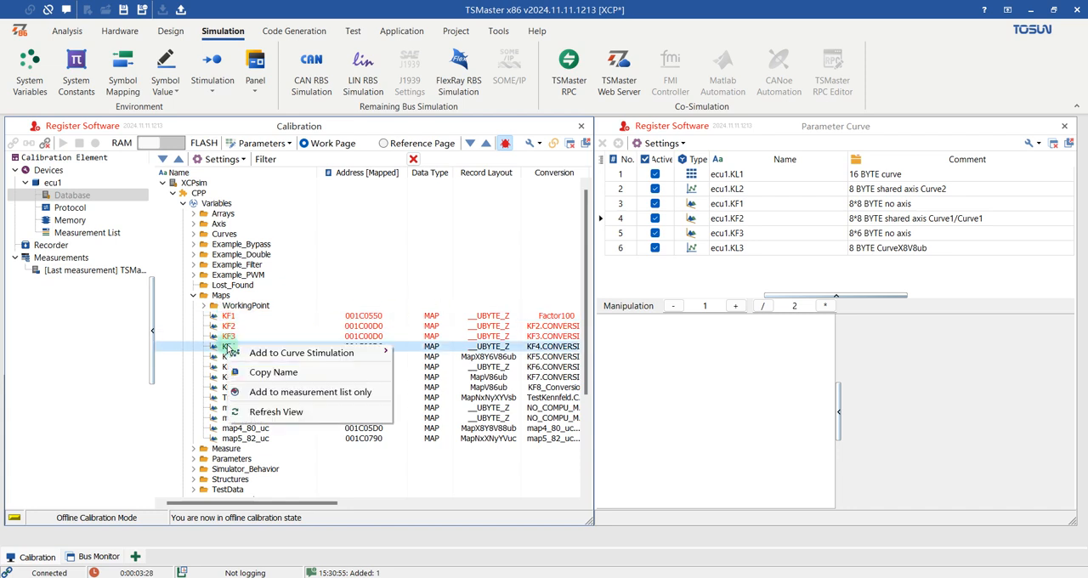
mouse_move(357, 352)
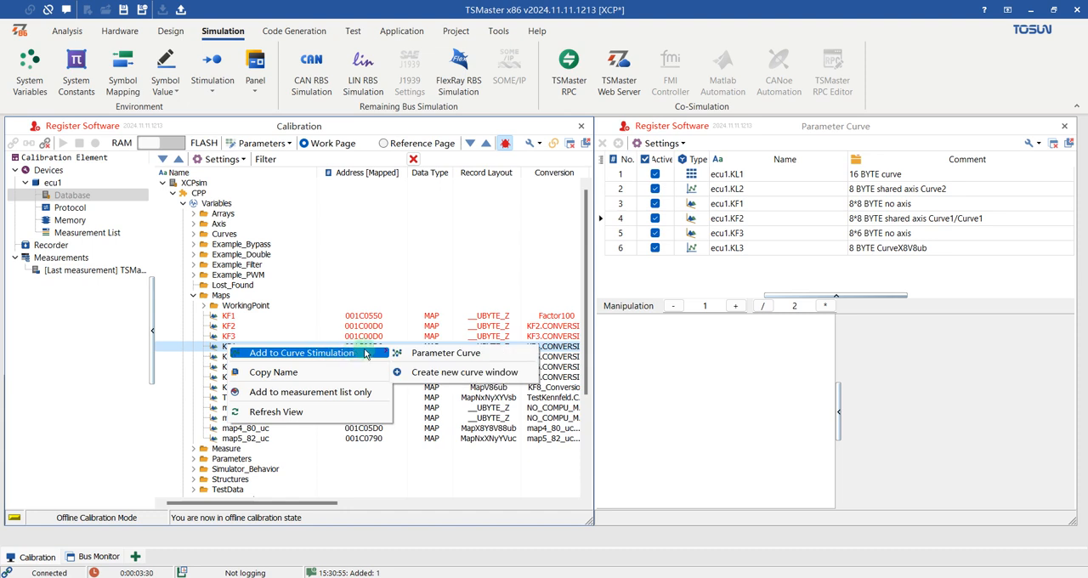
click(463, 353)
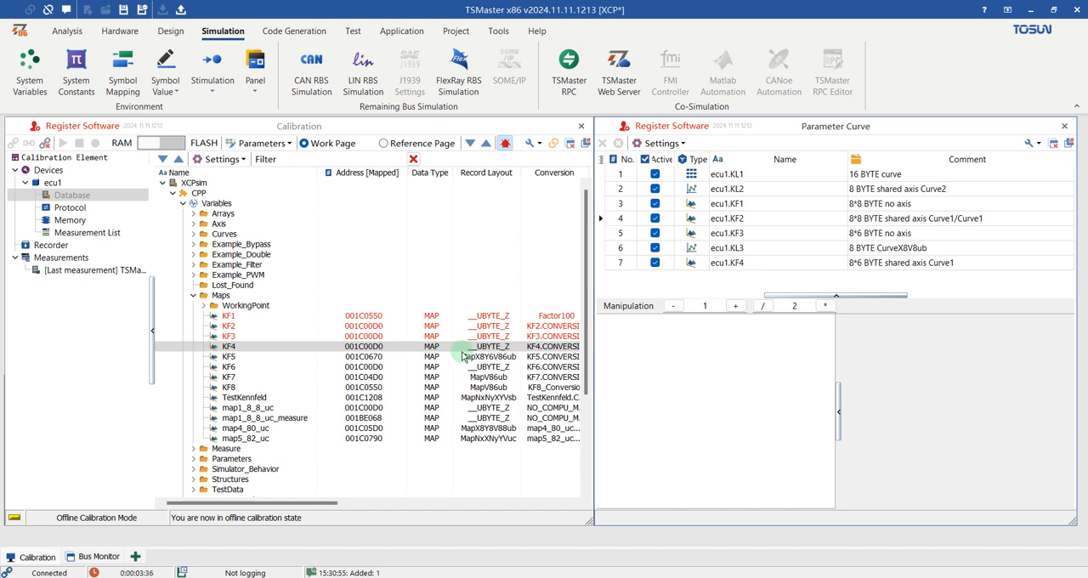
Step: Close the Calibration window and move the Stimulation window into its place beside the Parameter Curve window
click(580, 130)
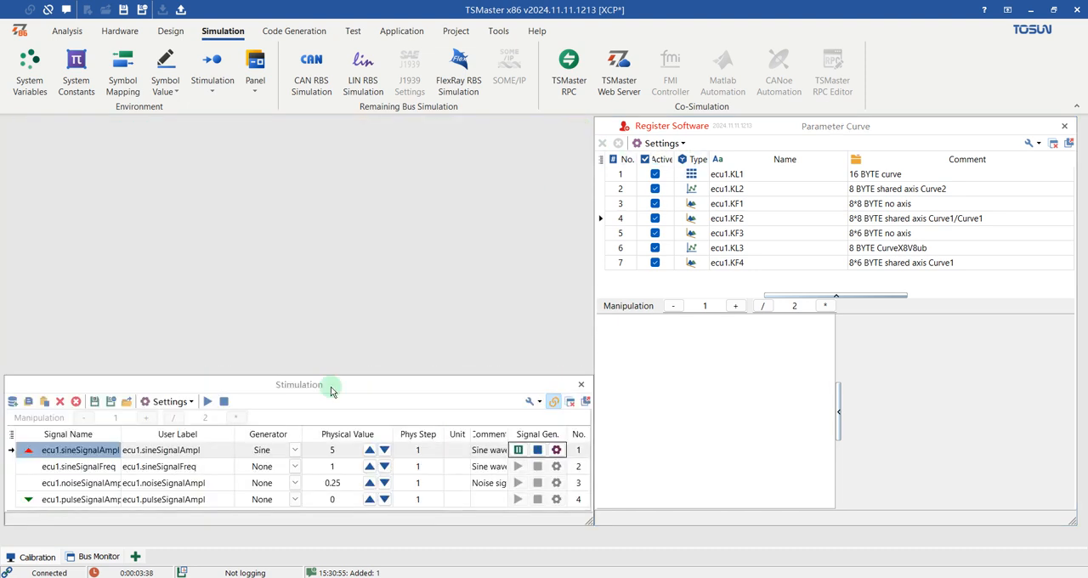
drag(336, 384, 335, 124)
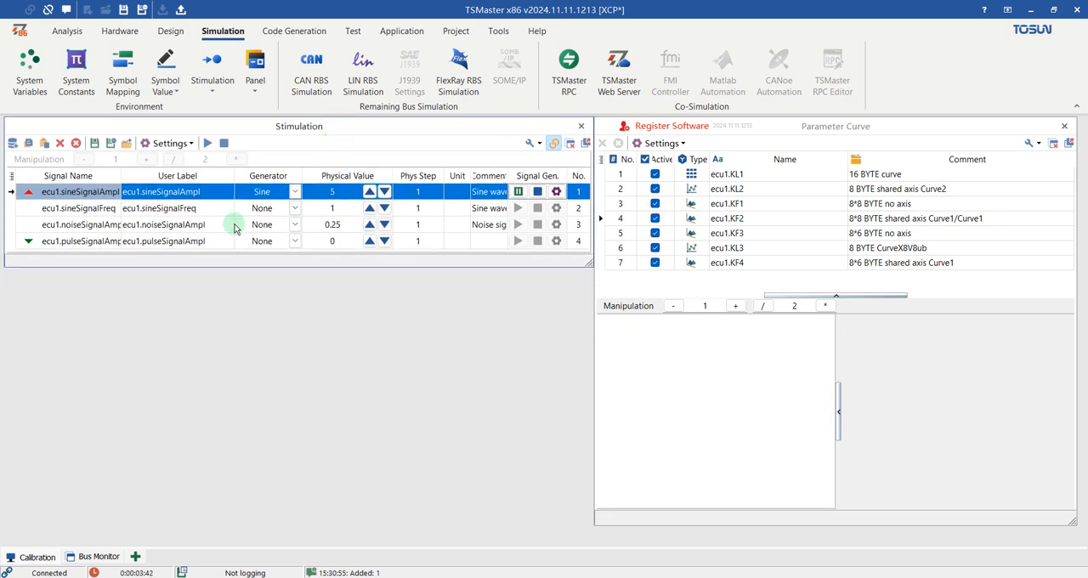
click(812, 129)
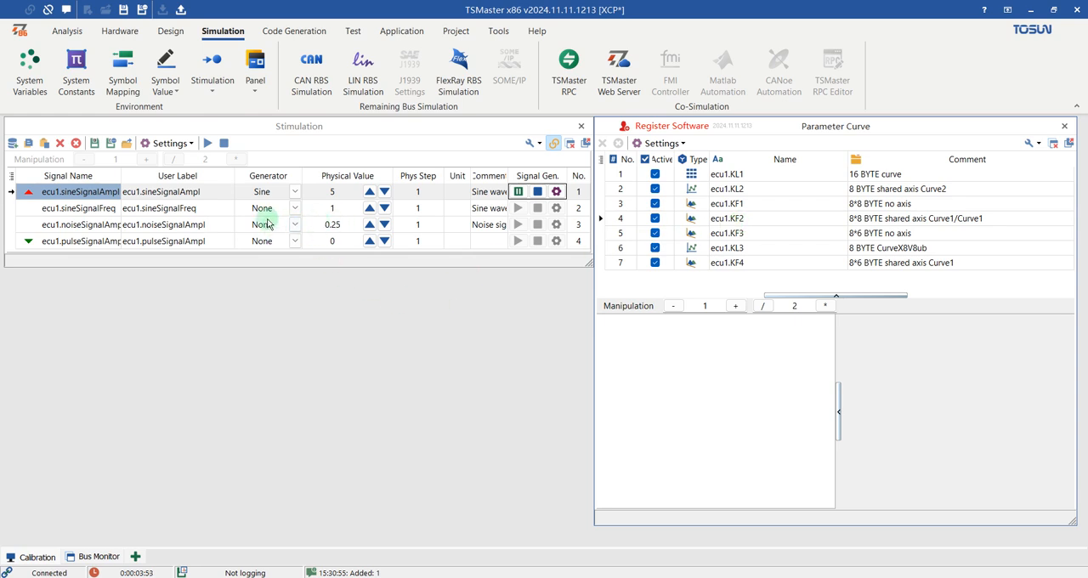
Step: Open the existing Numeric Display and place it directly beneath the Stimulation window
click(70, 31)
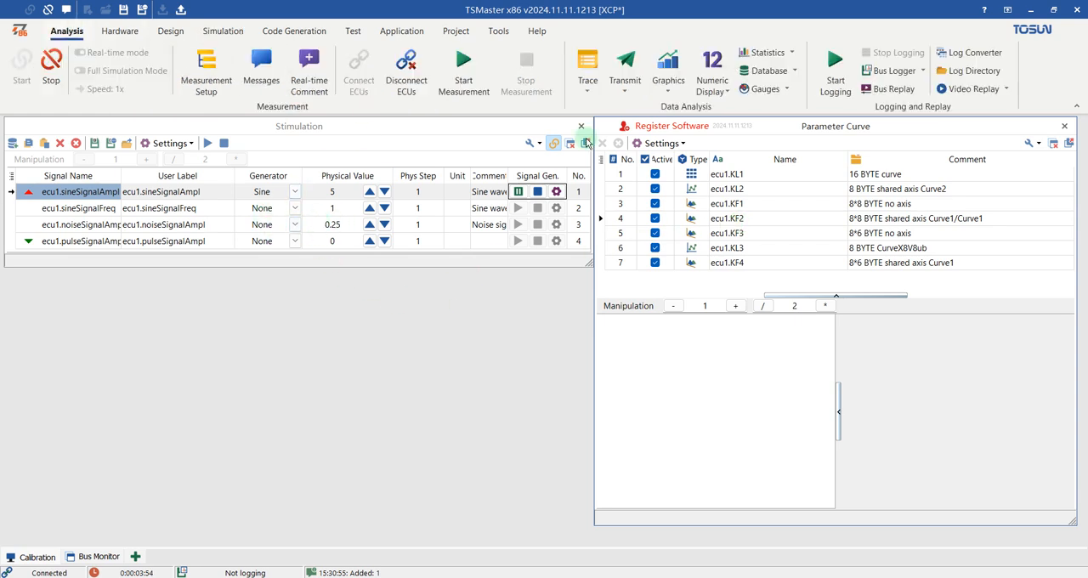
click(712, 85)
click(728, 107)
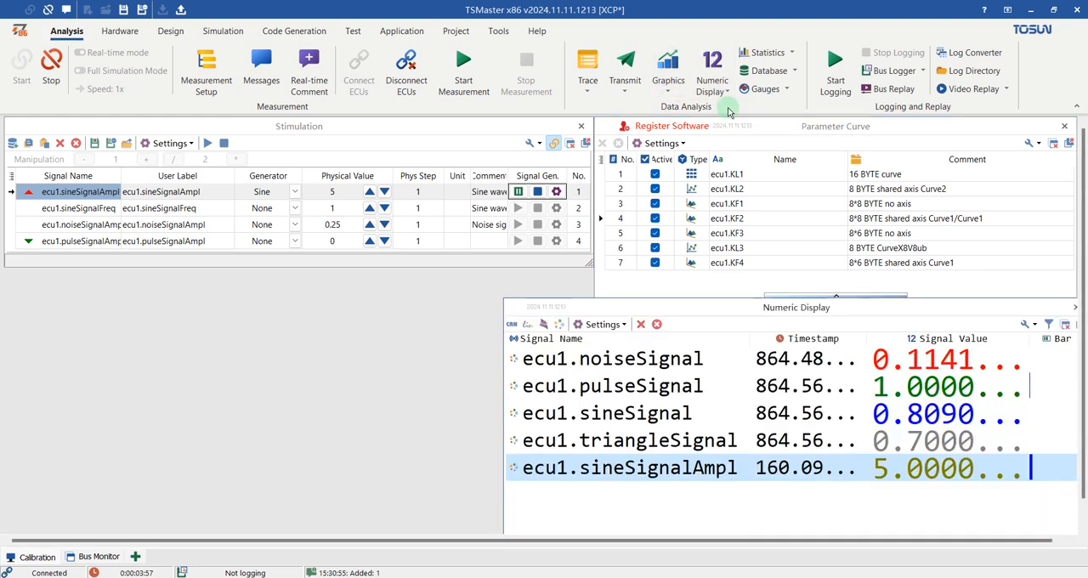
drag(715, 319, 207, 315)
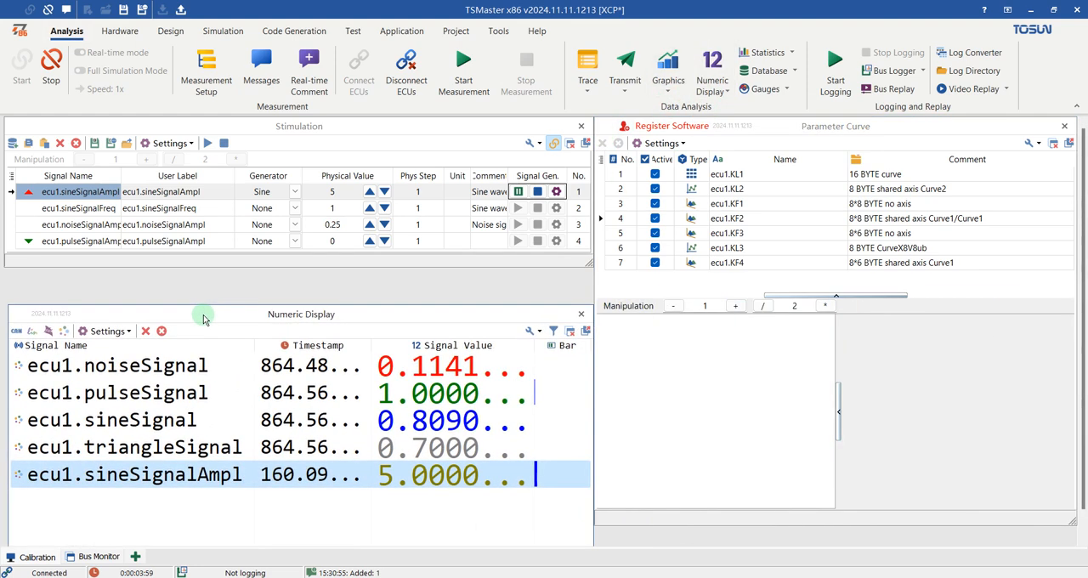
Step: Set the physical value of ecu1.sineSignalAmpl to 2 in the Stimulation window and check its value in the Numeric Display
double_click(344, 192)
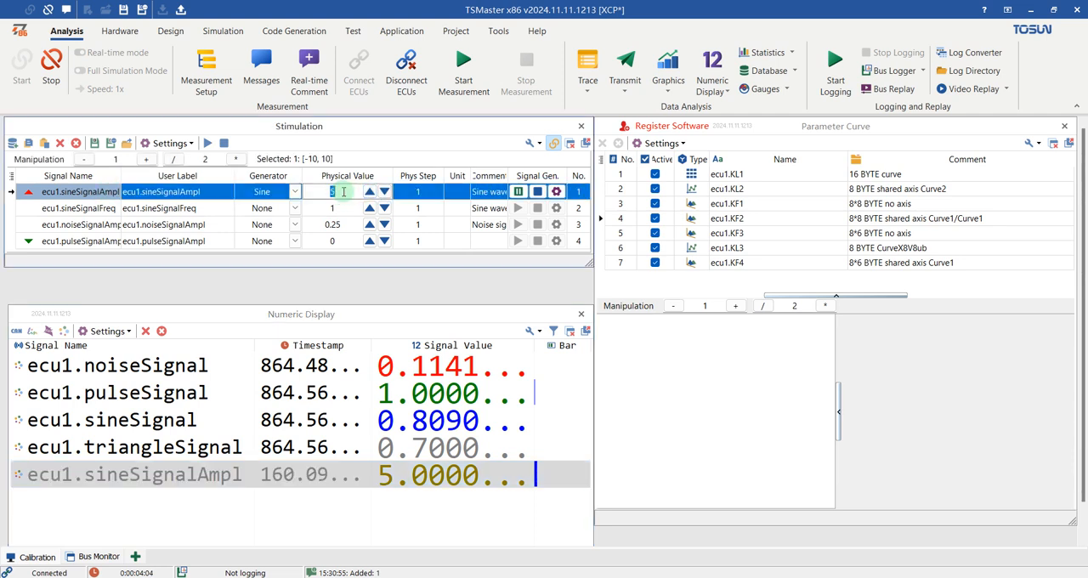
key(Return)
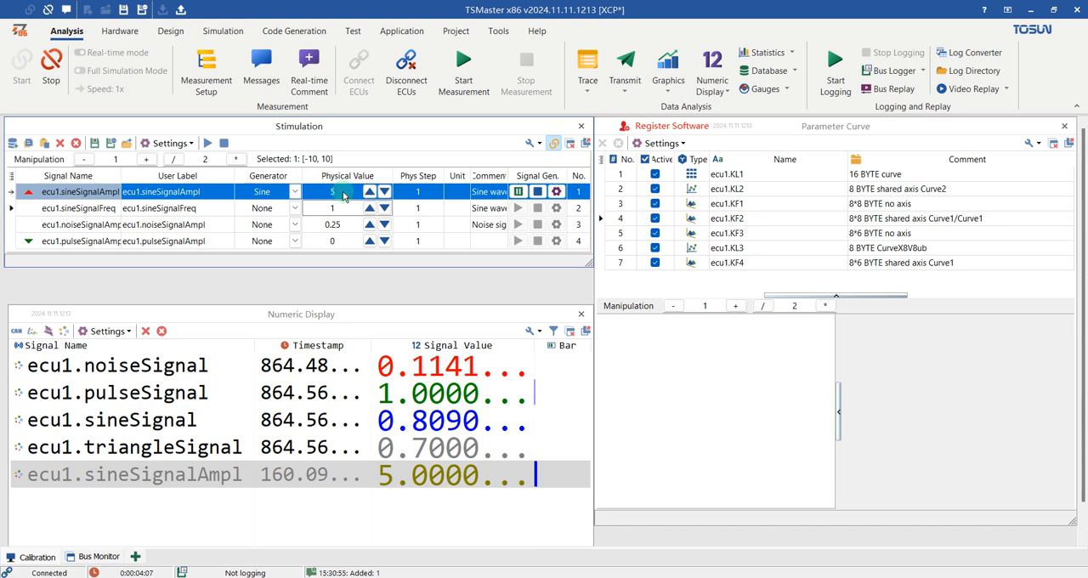
click(343, 192)
text(2)
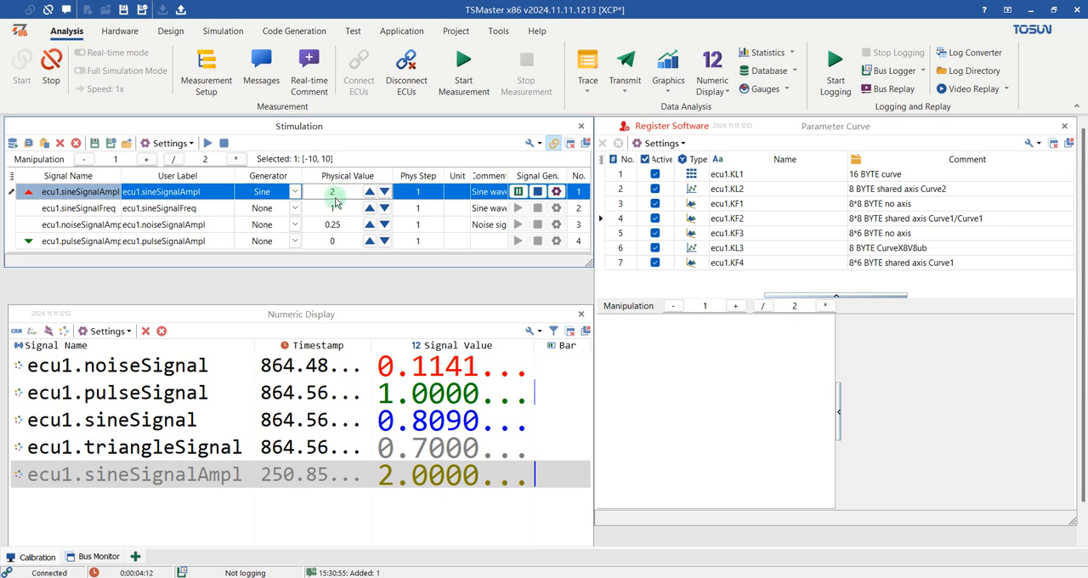
click(399, 480)
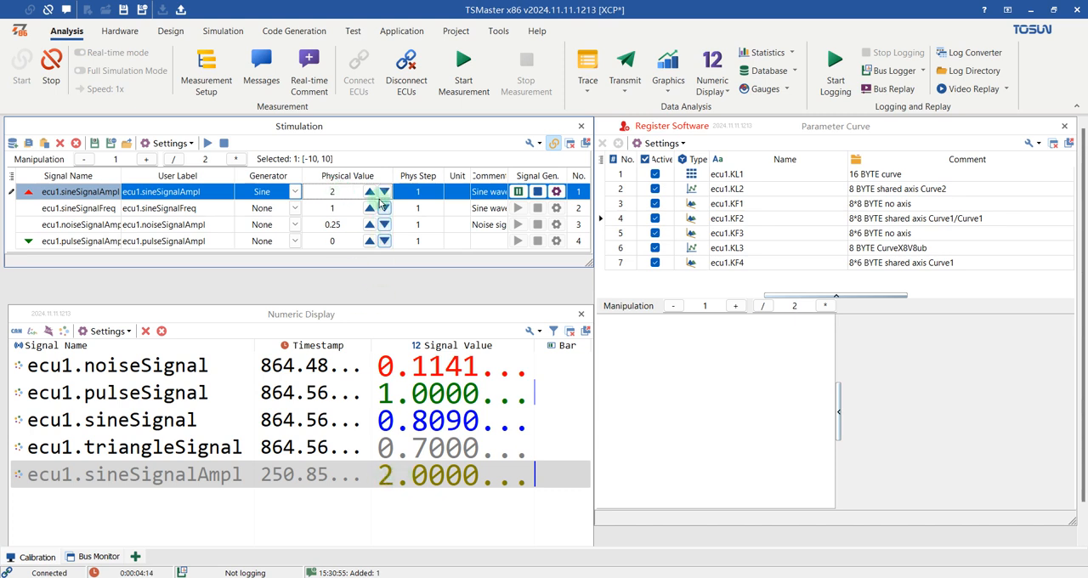
Step: Set the generator of ecu1.sineSignalAmpl to None in the Stimulation window
click(310, 193)
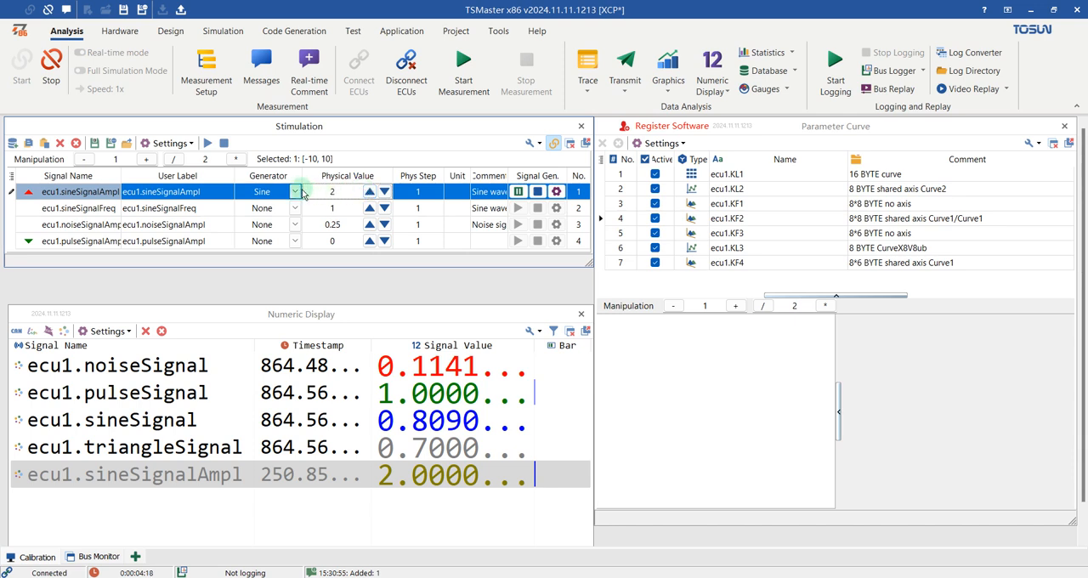
click(291, 192)
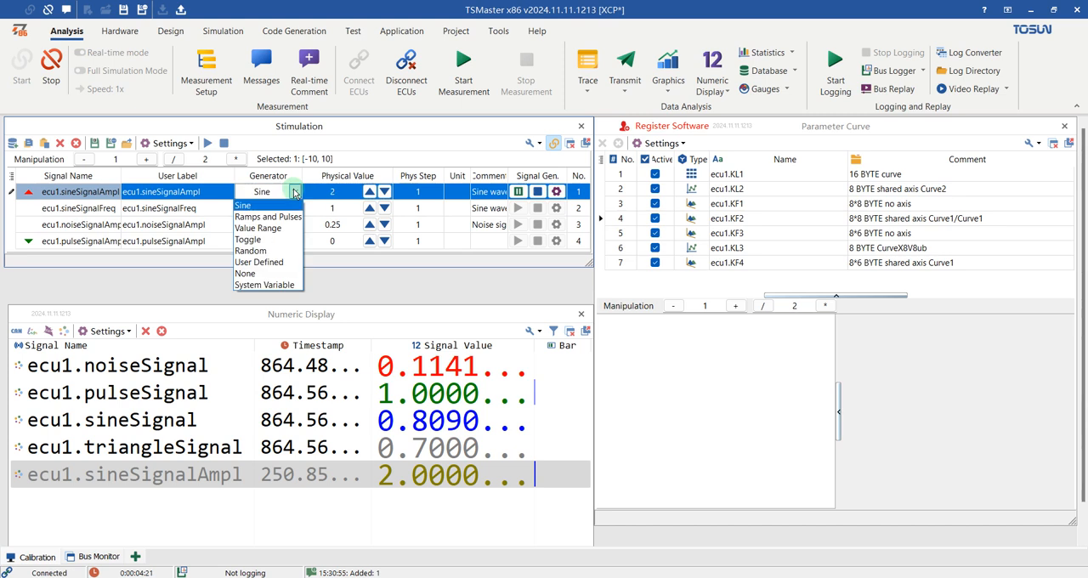
click(253, 270)
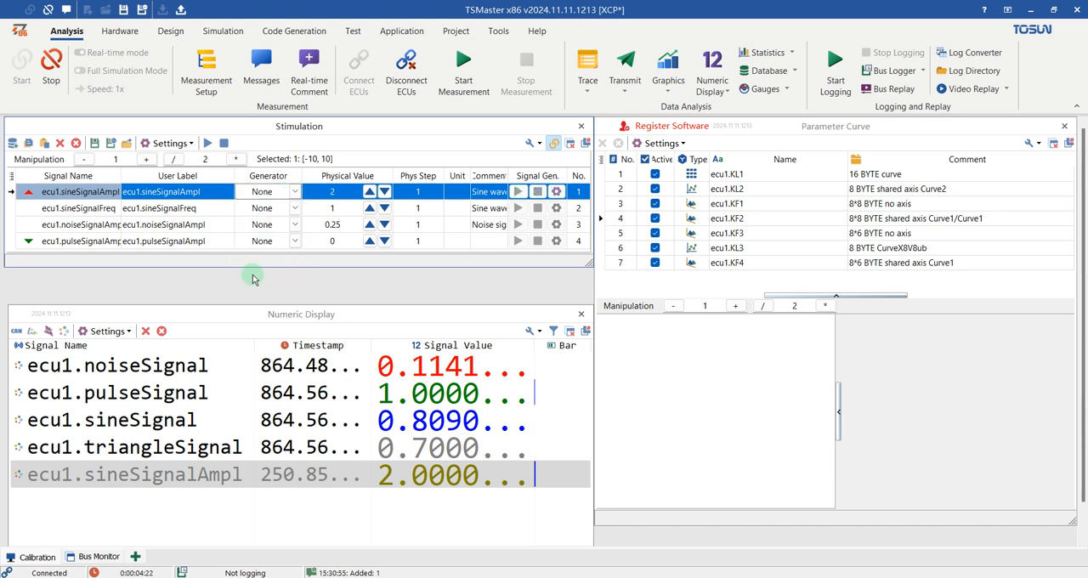
Step: Set the generator of ecu1.sineSignalAmpl to Sine and review its signal definition settings without changing them
click(294, 192)
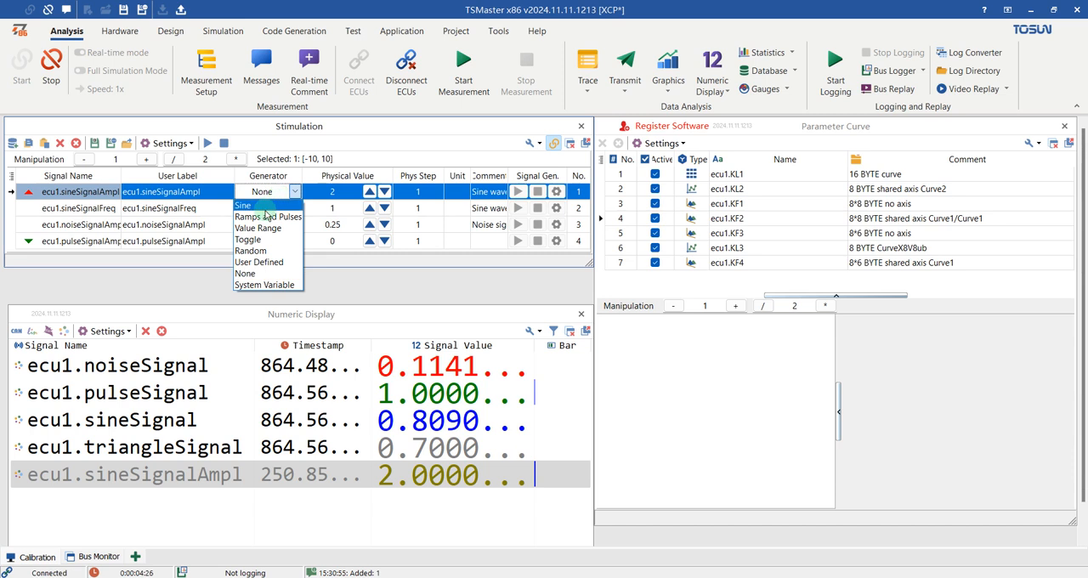
click(266, 205)
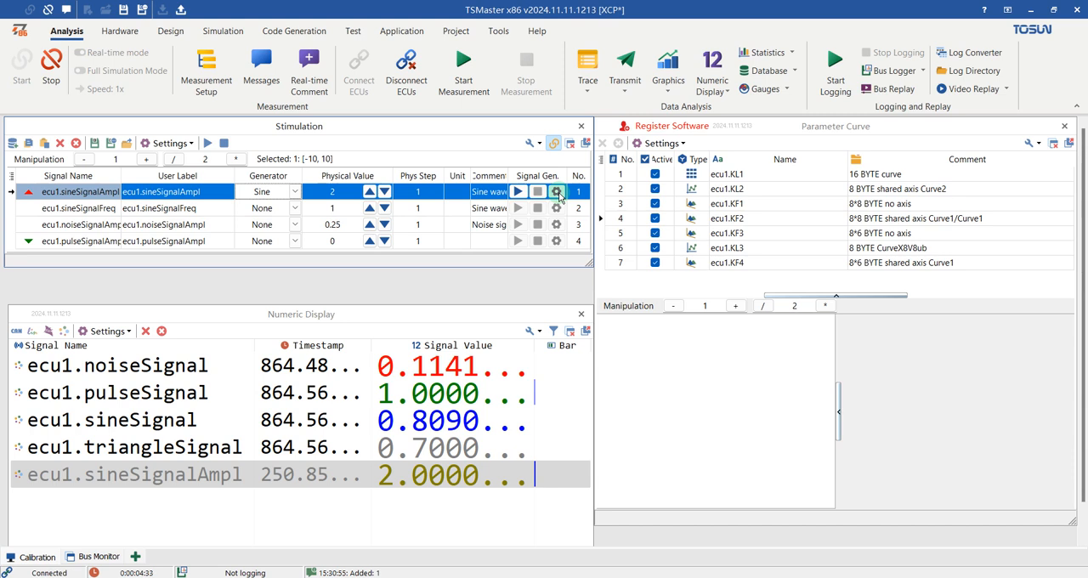
click(557, 192)
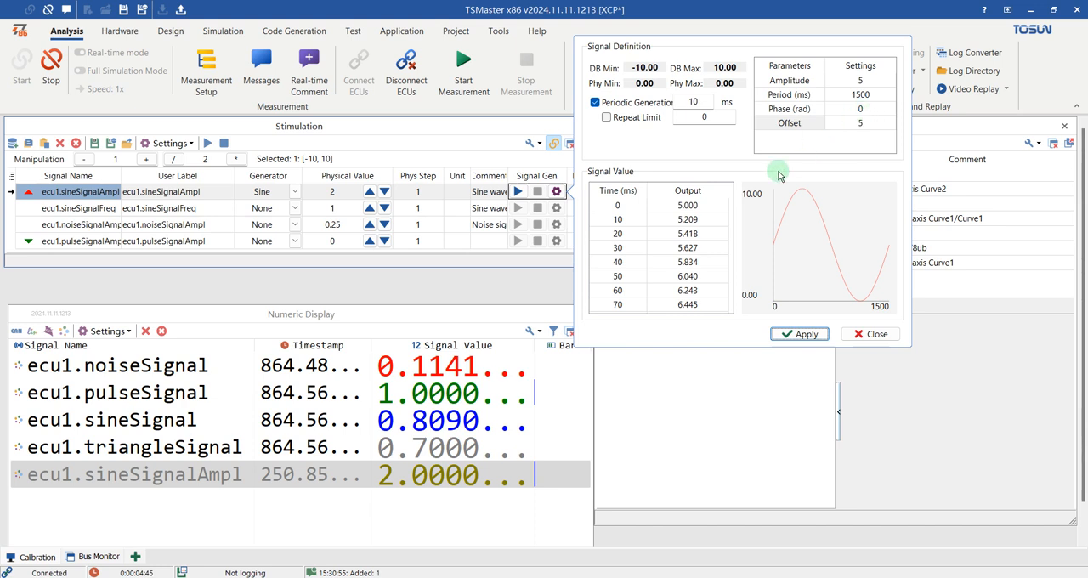
click(876, 334)
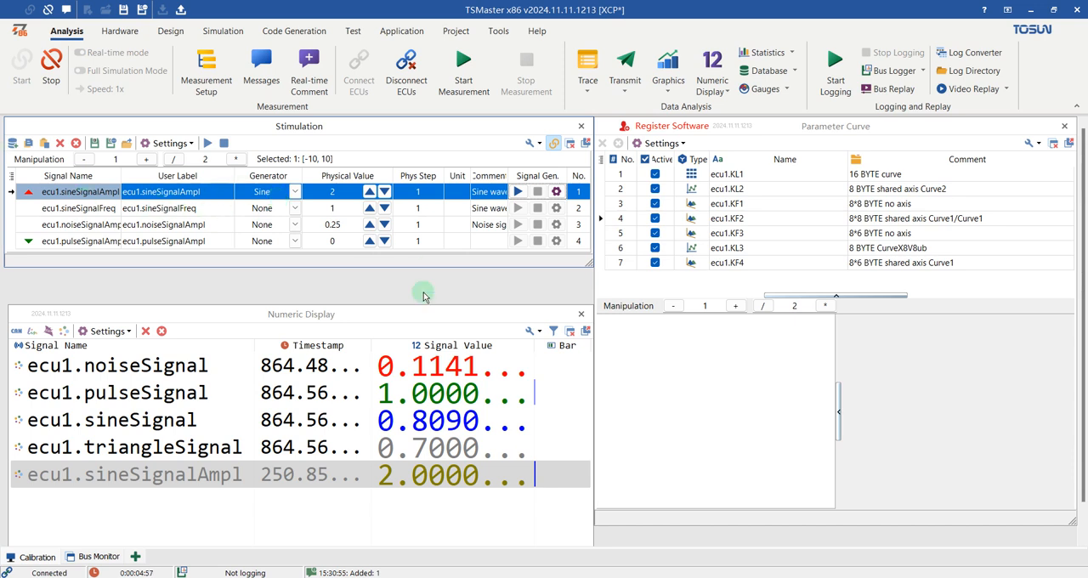
Step: Move the Numeric Display up against the Stimulation window and display the curve ecu1.KL1 in the Parameter Curve window
drag(408, 306, 410, 269)
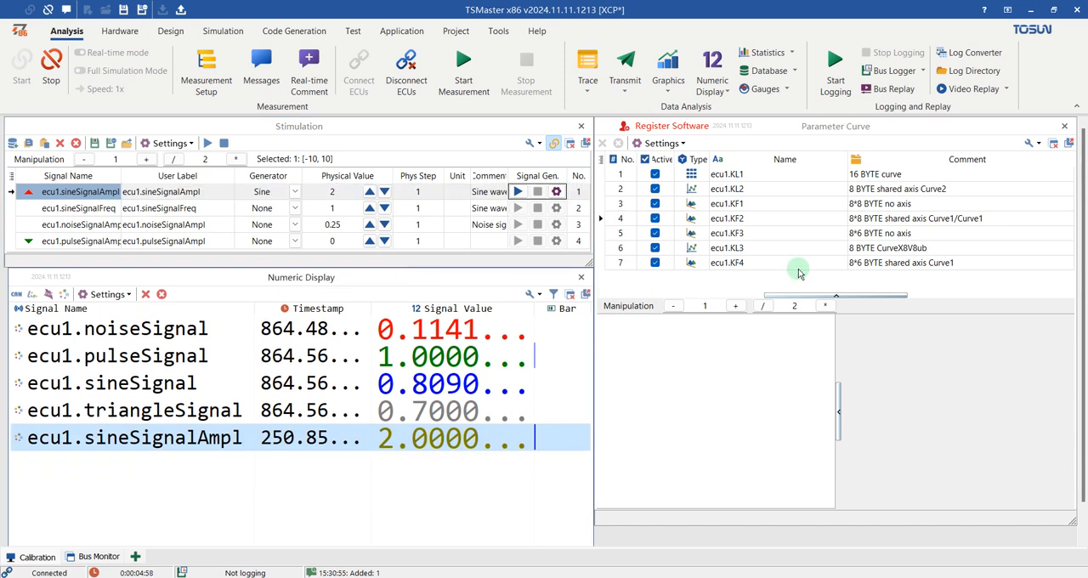
click(836, 129)
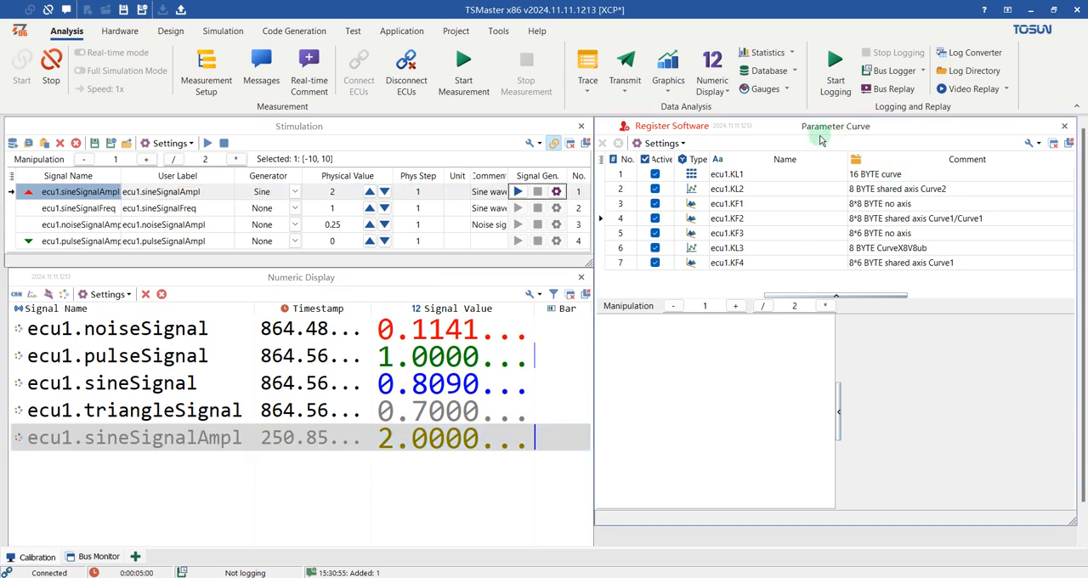
click(740, 176)
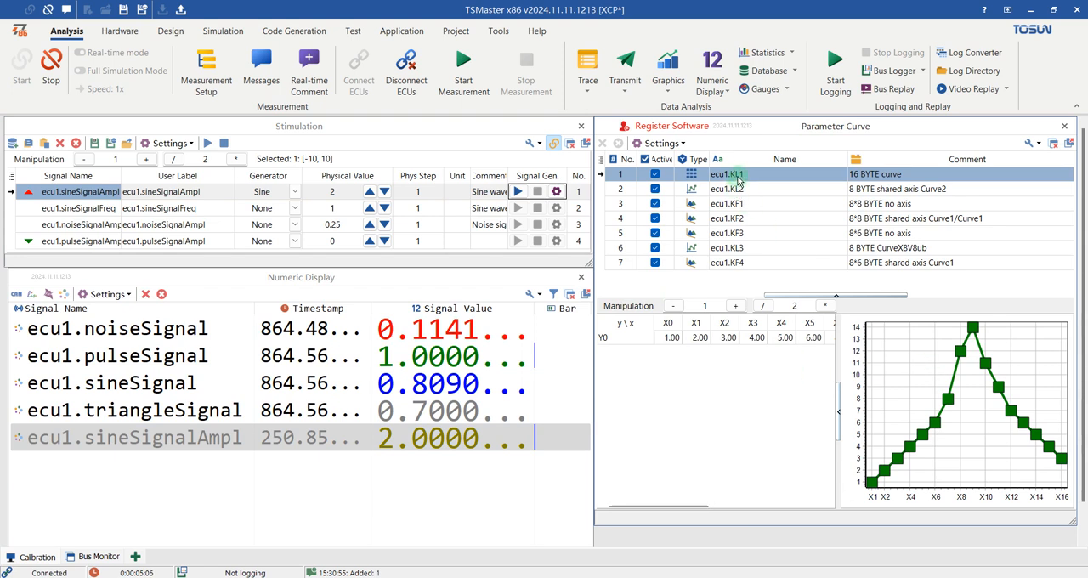
Step: Set the X1 value of the curve ecu1.KL1 to 3 and compare it with the neighbouring X2 point
click(679, 344)
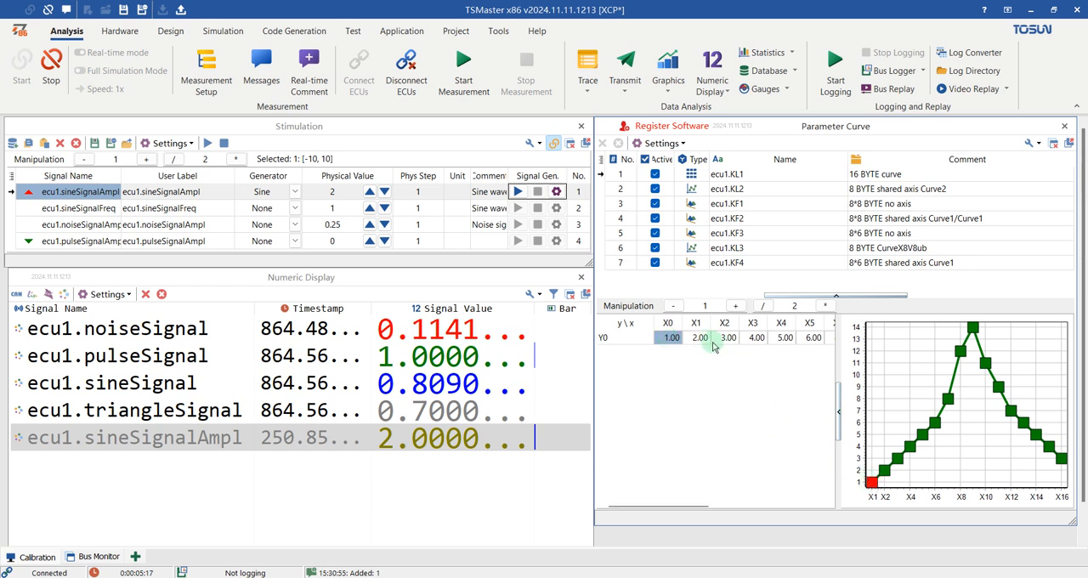
click(753, 337)
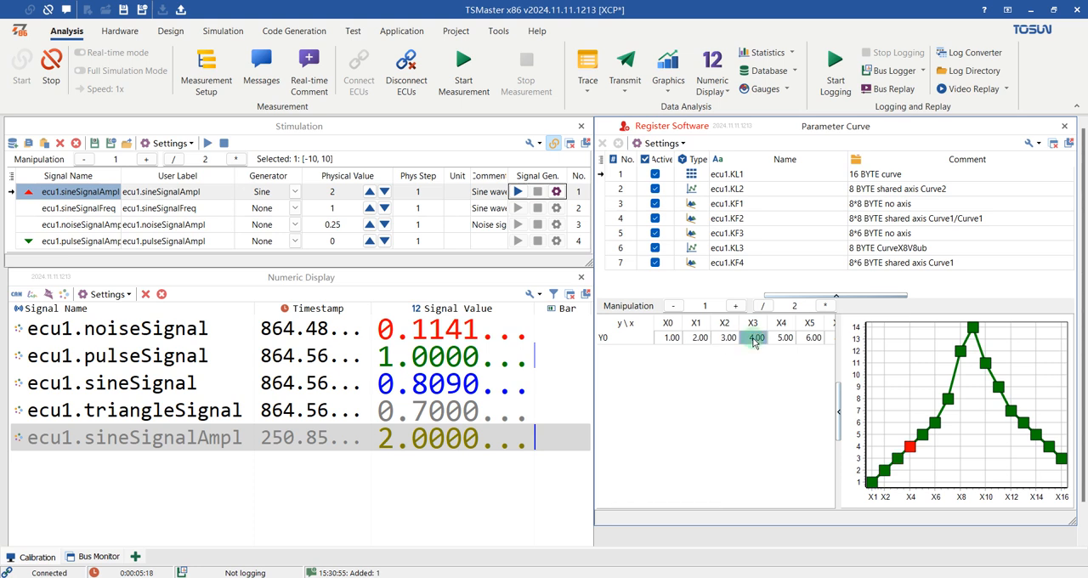
click(706, 341)
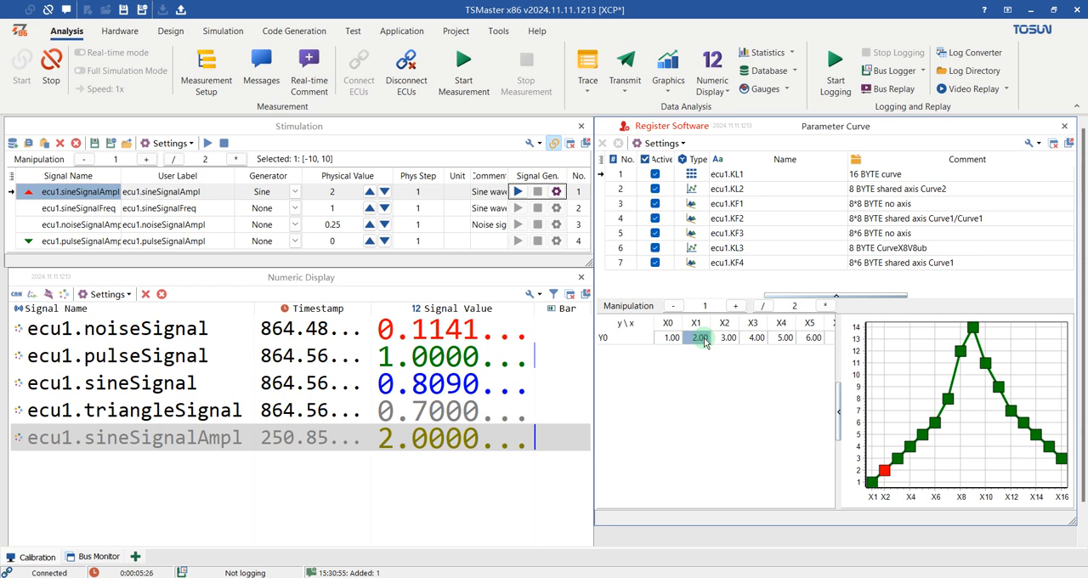
text(3)
key(Tab)
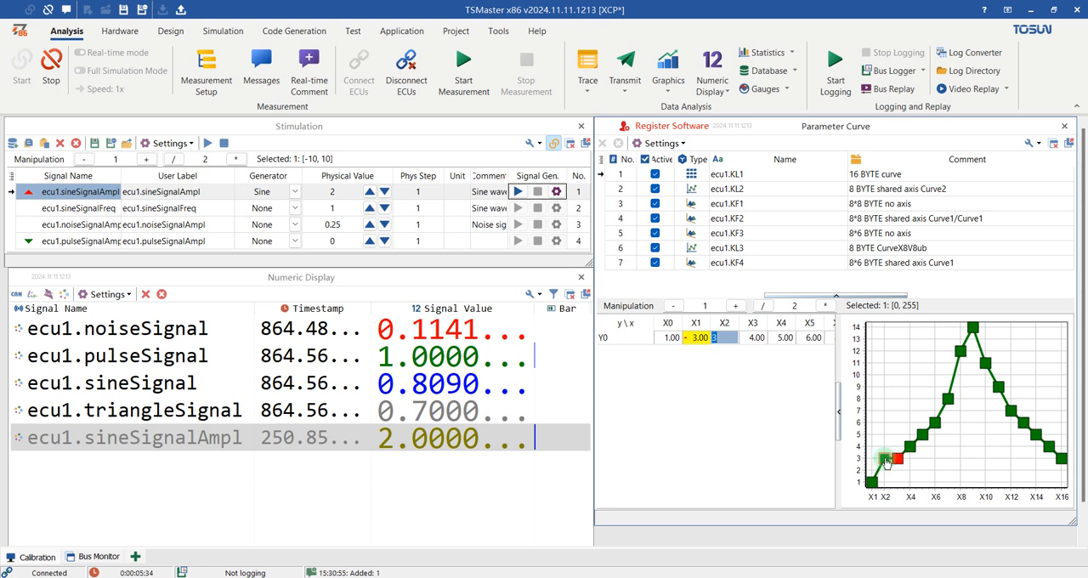
click(699, 342)
click(724, 343)
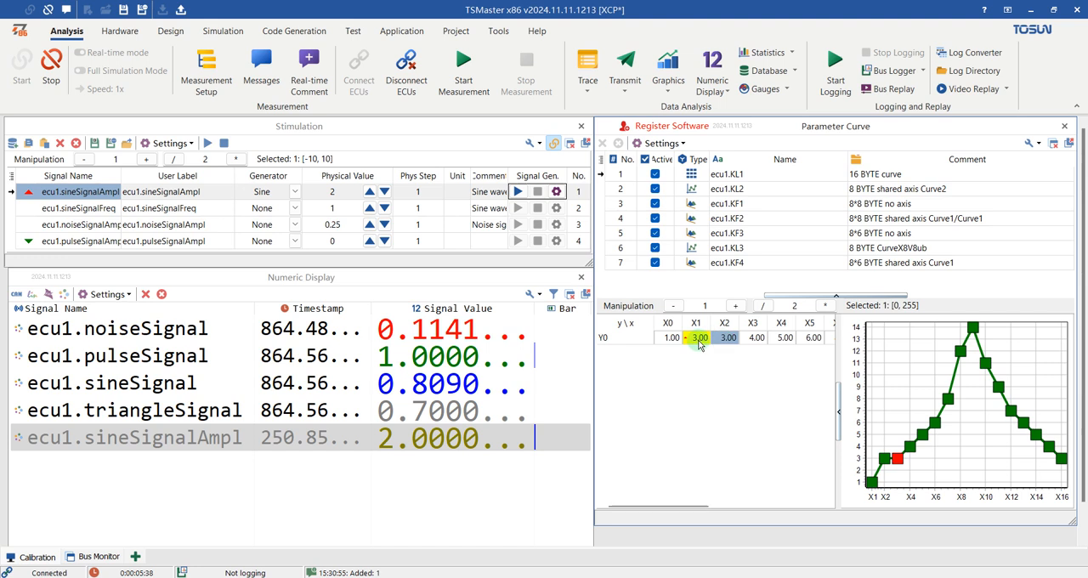
click(699, 342)
click(733, 341)
Step: Display the map ecu1.KF1 and examine its 3D surface from different angles, highlighting the cell at x 0, y 0
click(725, 191)
click(727, 205)
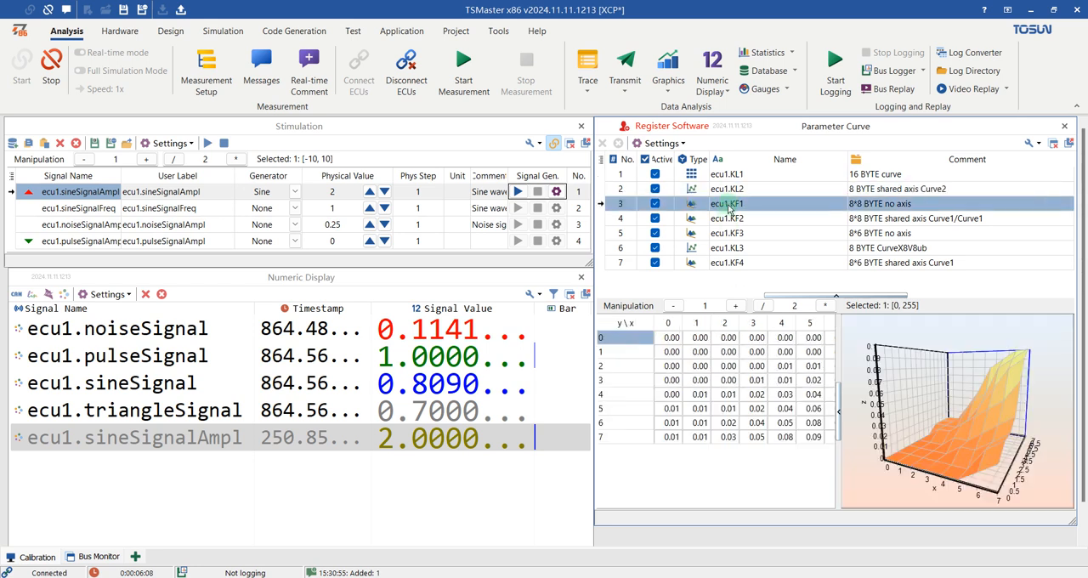
drag(894, 405, 970, 386)
click(673, 343)
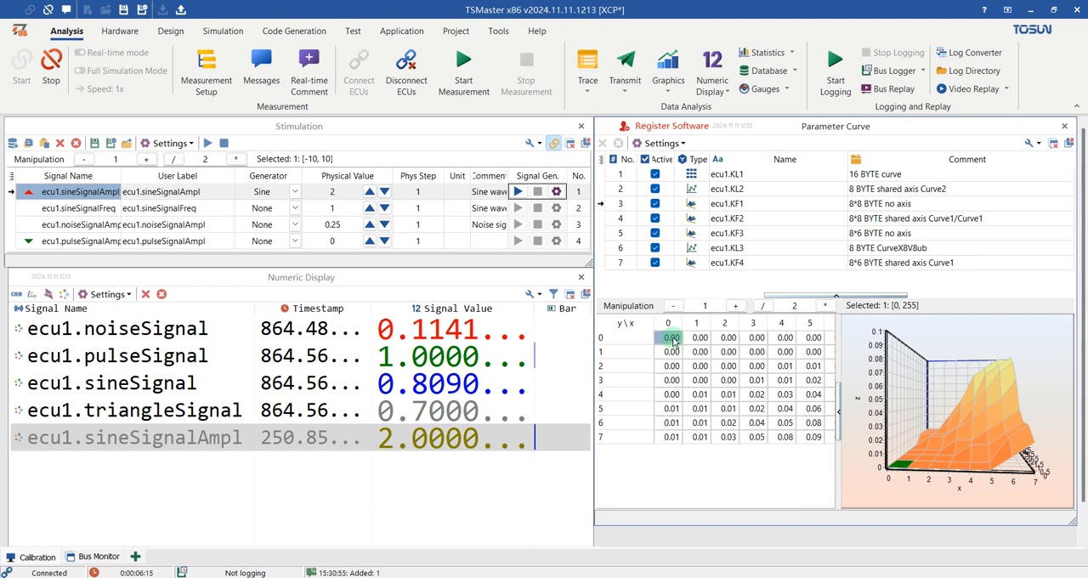
drag(949, 441, 928, 487)
click(673, 343)
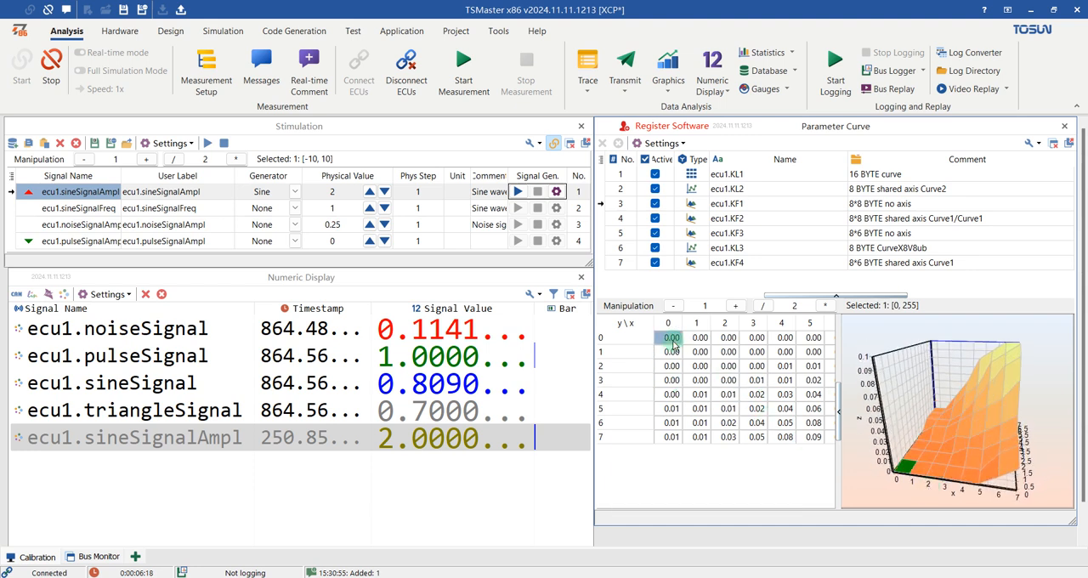
Step: Set the ecu1.KF1 map value at x 2, y 3 to 0.01
click(721, 357)
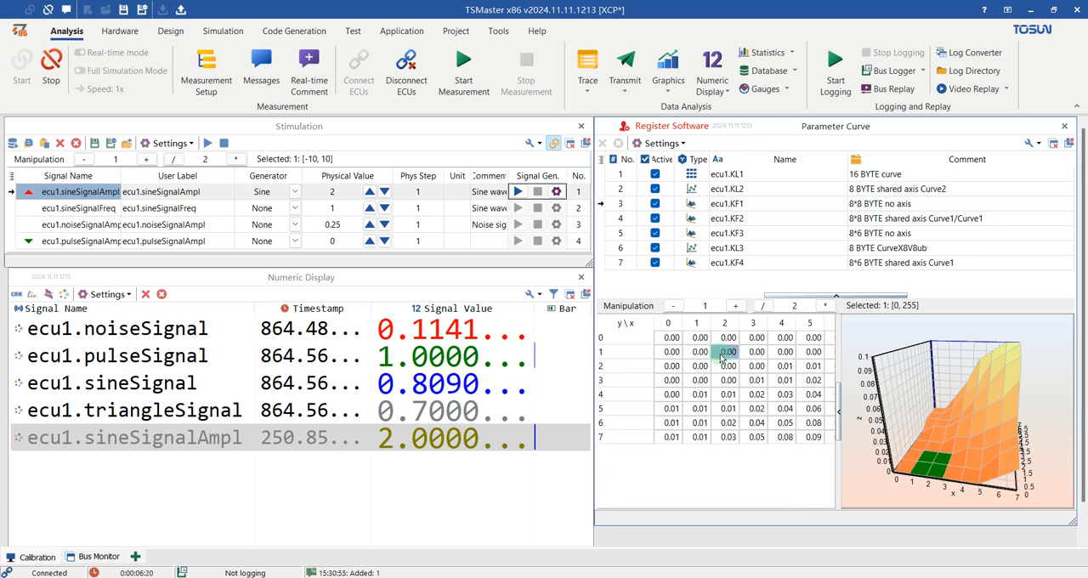
click(725, 366)
click(736, 381)
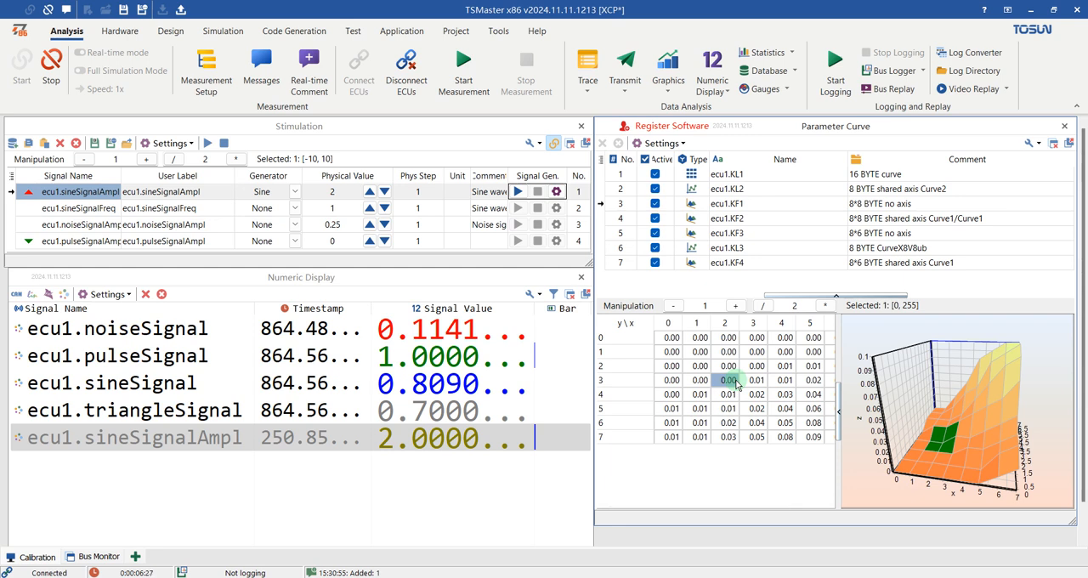
double_click(736, 381)
text(0.01)
key(Tab)
Step: Inspect the edited ecu1.KF1 surface and switch its graph from the 3D map to the X/Y Chart
drag(948, 443, 959, 348)
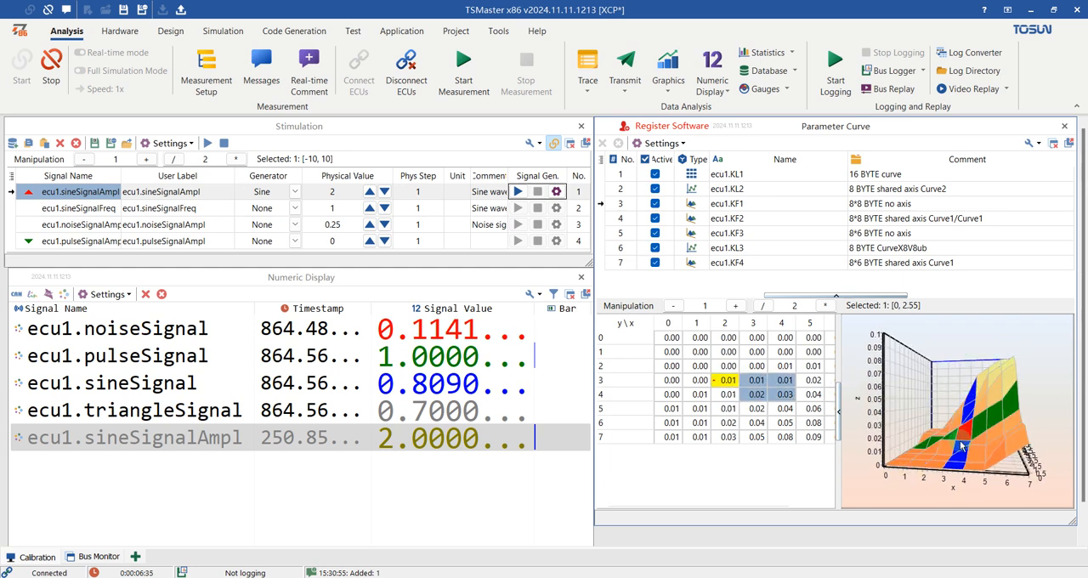
drag(959, 447, 971, 413)
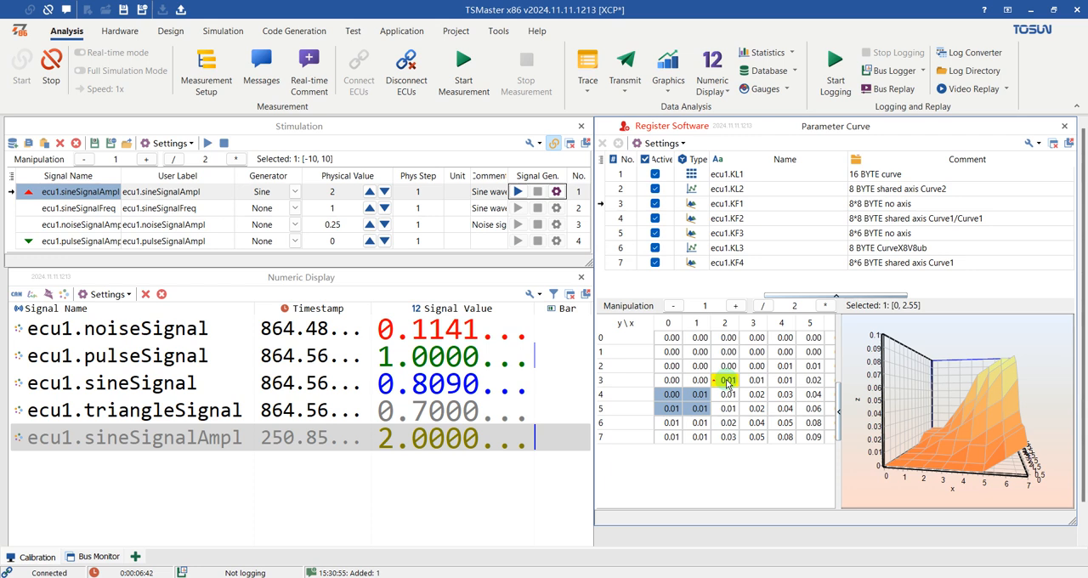
right_click(858, 358)
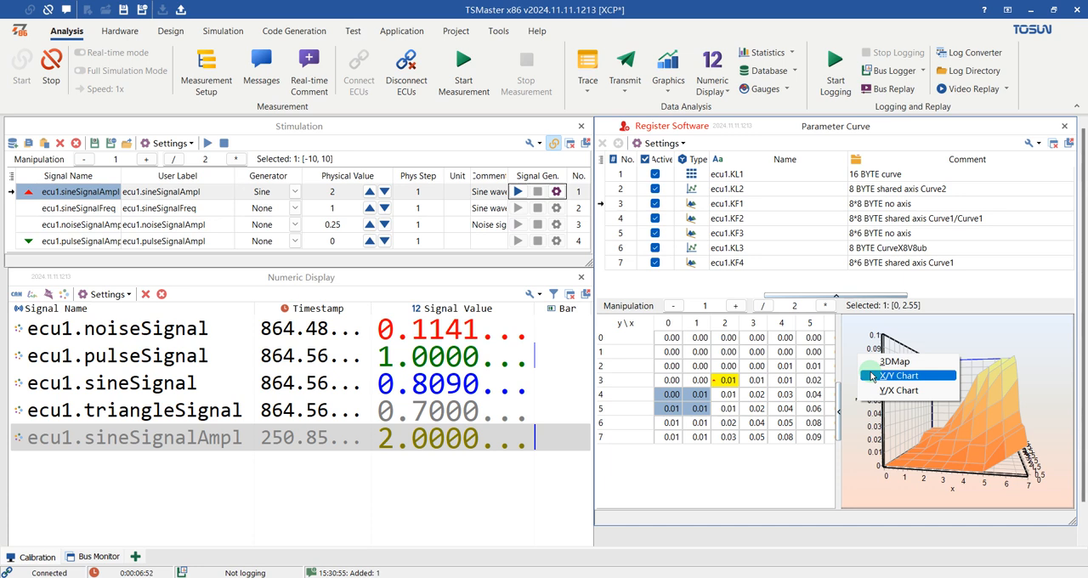
click(872, 376)
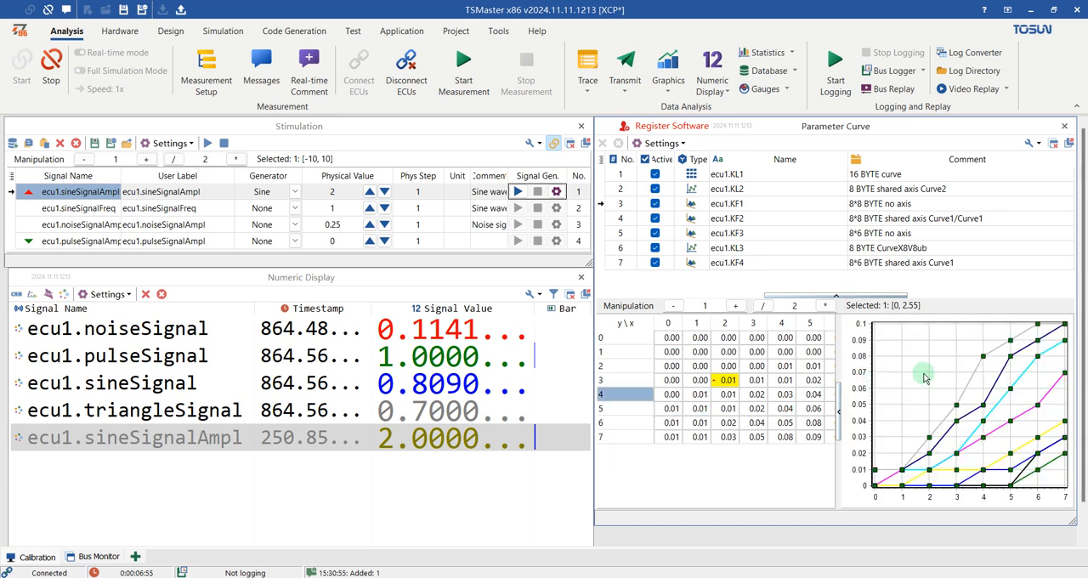
Step: Check several ecu1.KF1 cells against their chart points and set the value at x 4, y 5 to 0.03
click(753, 381)
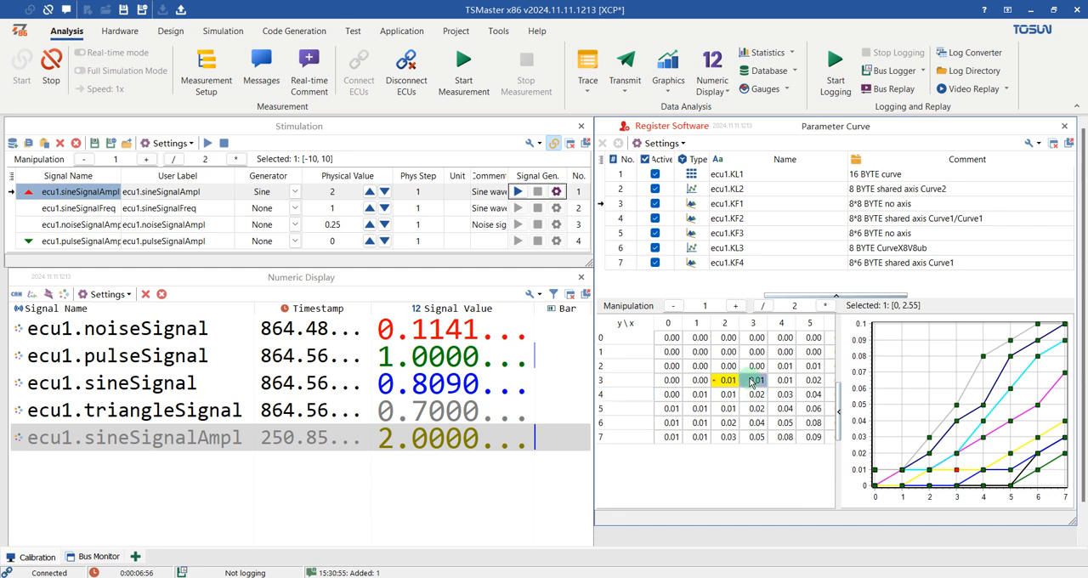
click(755, 395)
click(755, 410)
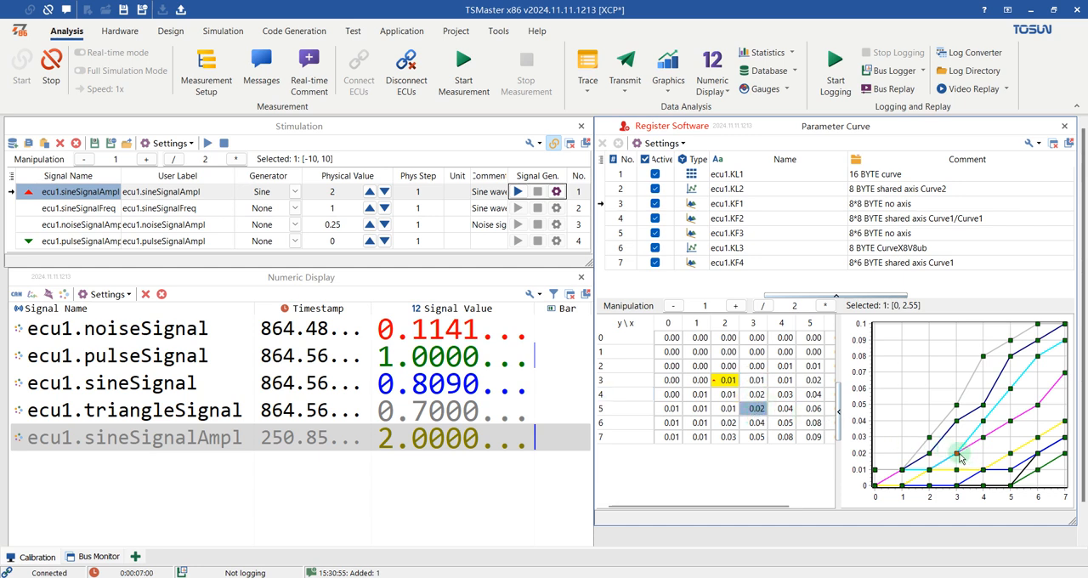
click(778, 409)
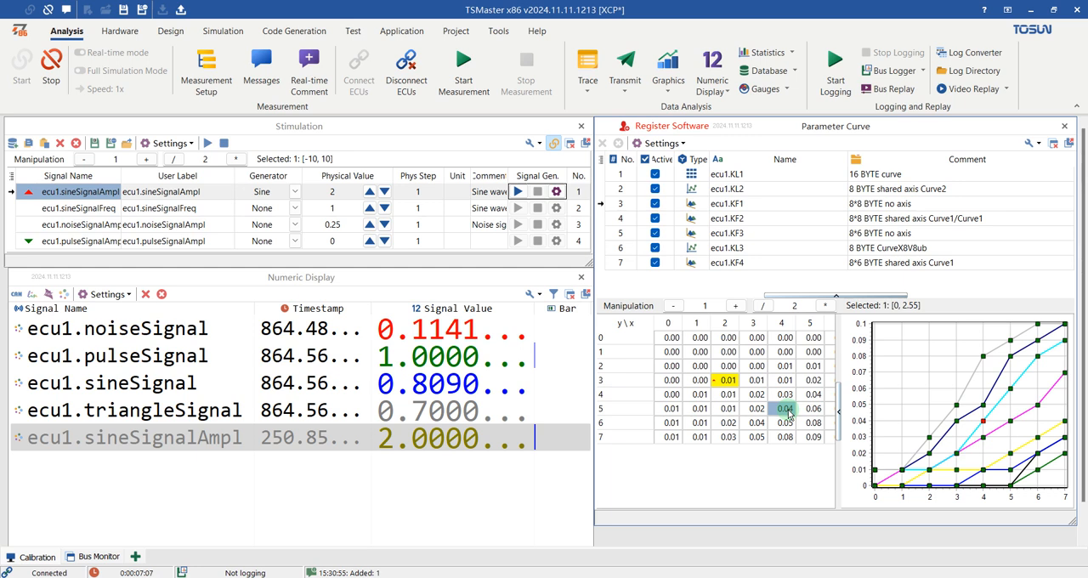
text(0.03)
key(Tab)
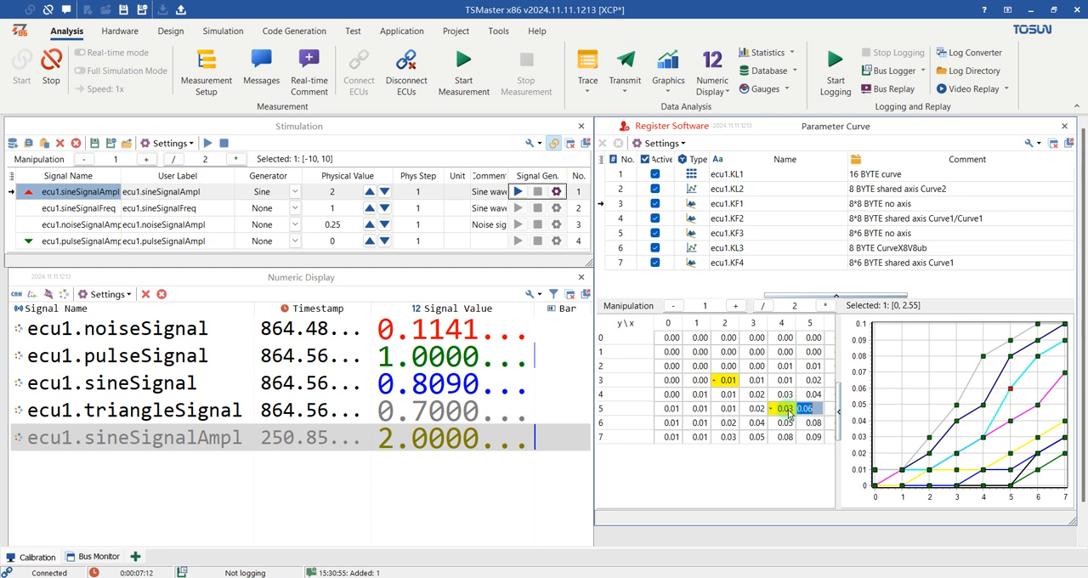
click(783, 396)
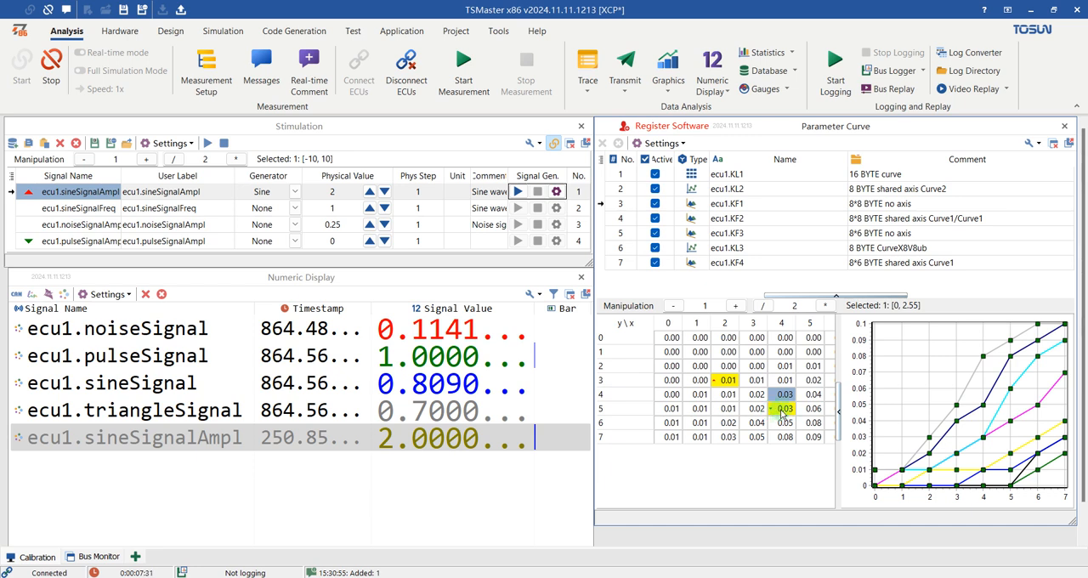
click(753, 396)
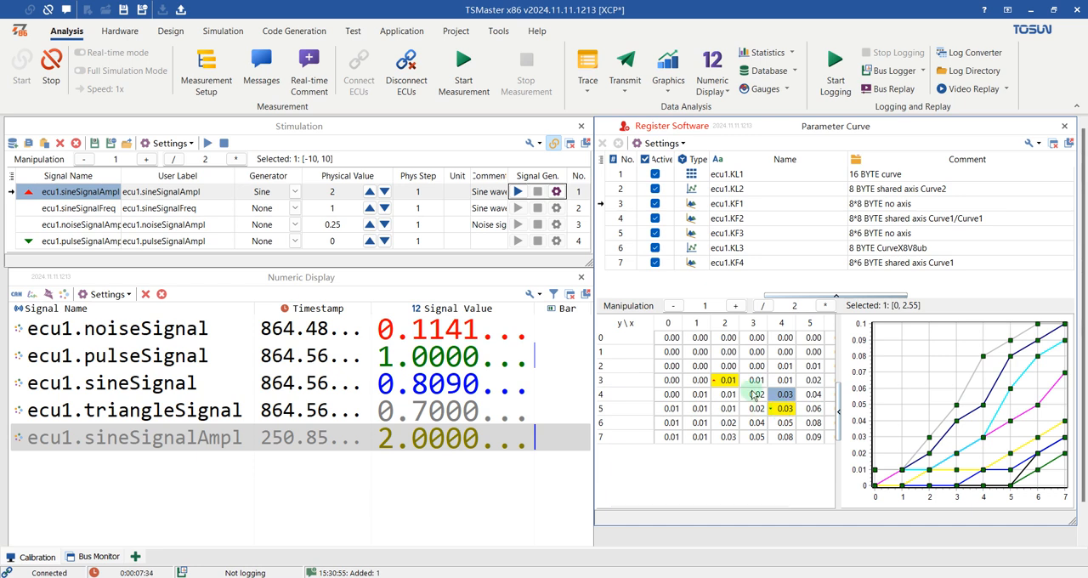